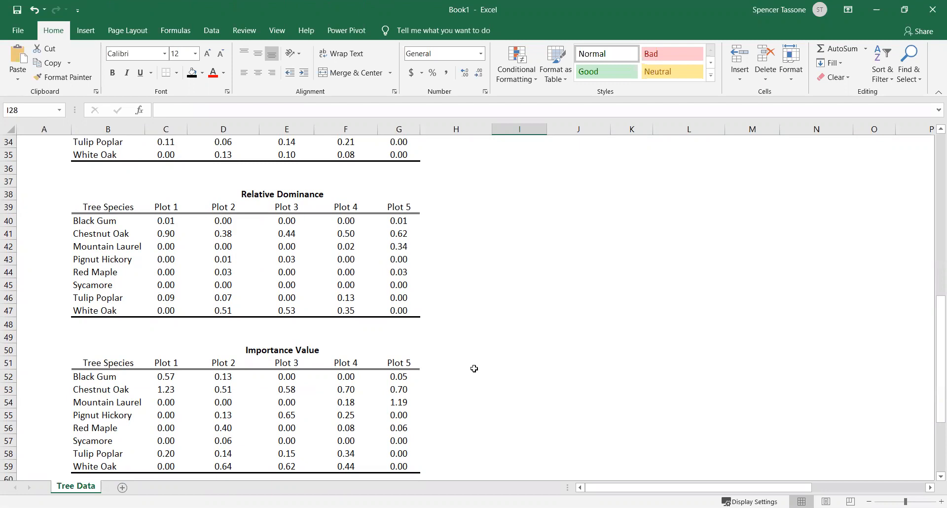
Step: Insert a 100% stacked column chart of the Relative Frequency table with the plots as categories, and place it beside the table
scroll(474, 369, "down", 3)
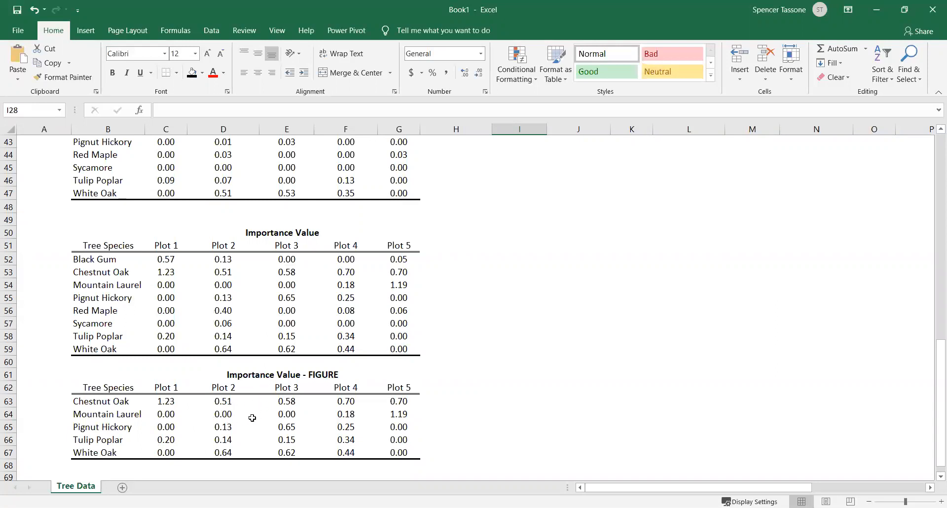
scroll(492, 311, "up", 6)
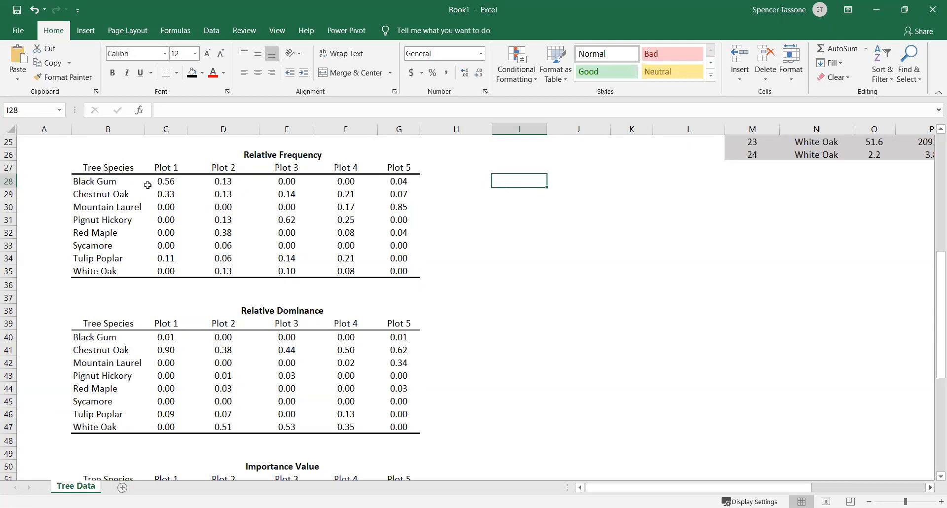
left_click_drag(106, 169, 400, 270)
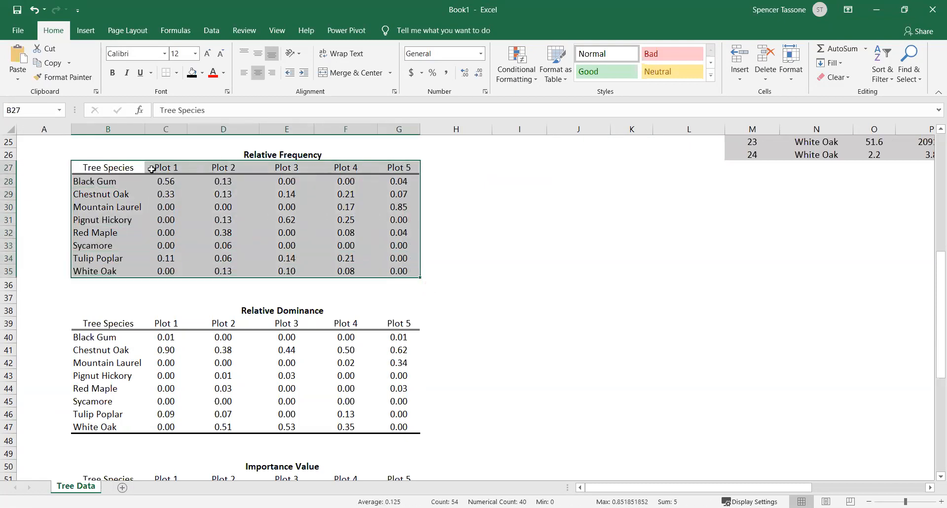
left_click(86, 32)
left_click(392, 59)
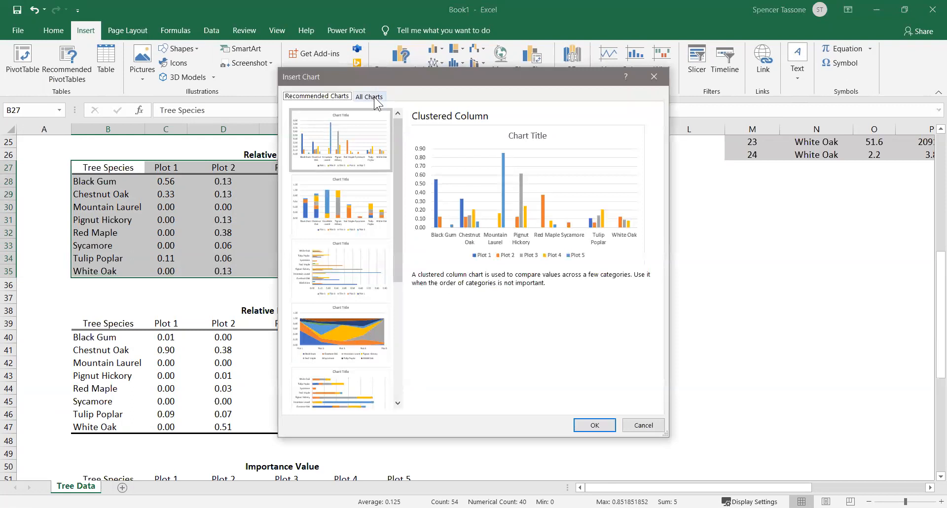
left_click(374, 97)
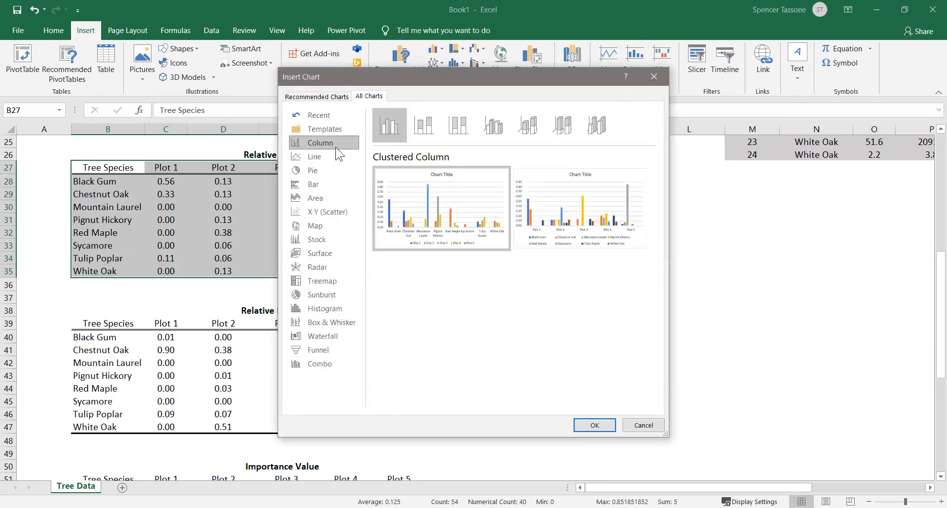
left_click(465, 126)
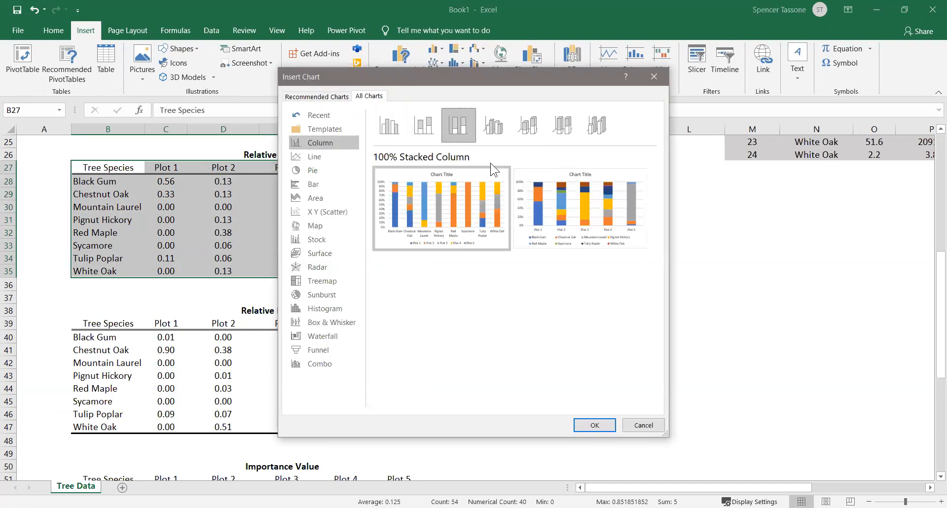
mouse_move(551, 174)
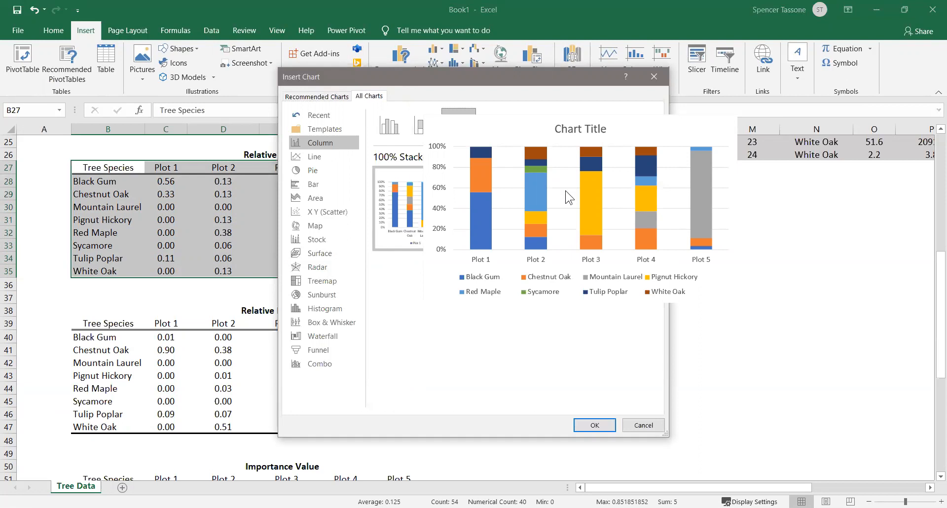
left_click(565, 190)
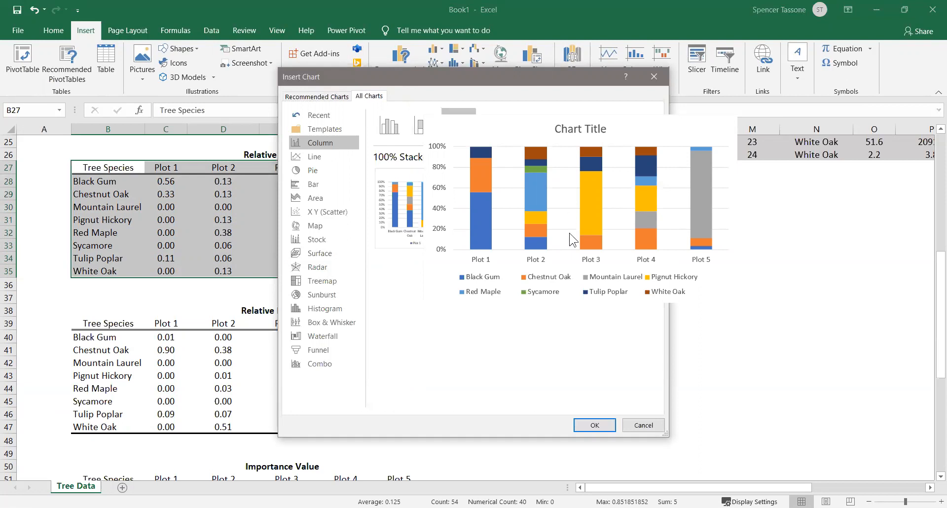
left_click(588, 425)
left_click_drag(348, 226, 445, 160)
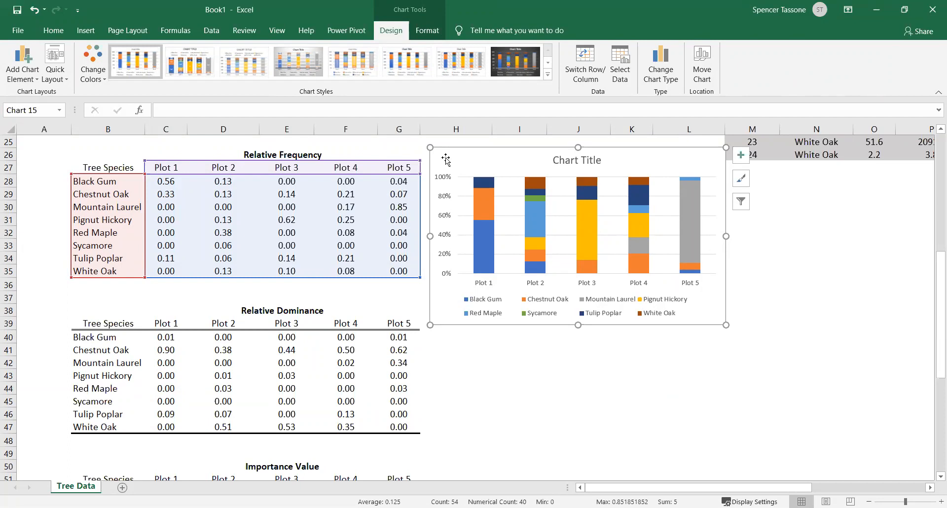
Step: Delete the title and the major horizontal gridlines from the Relative Frequency chart
left_click(568, 161)
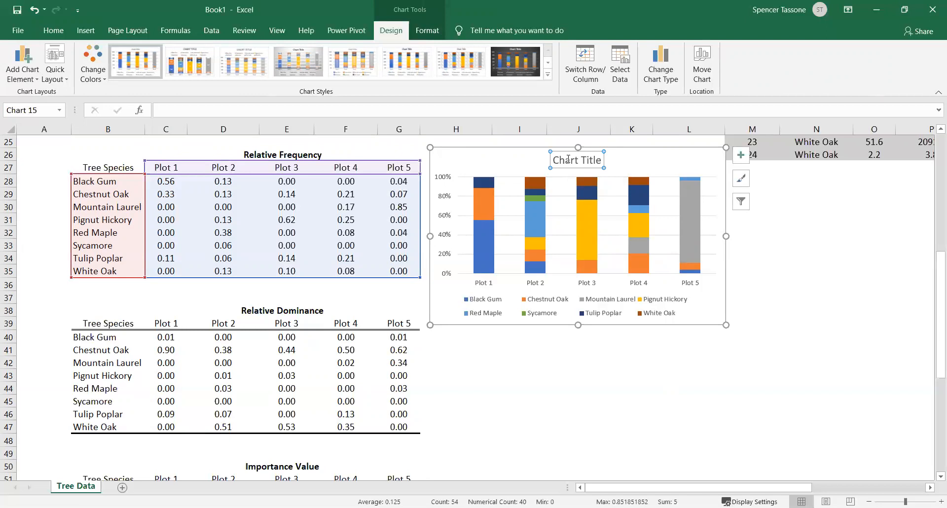
key("Delete")
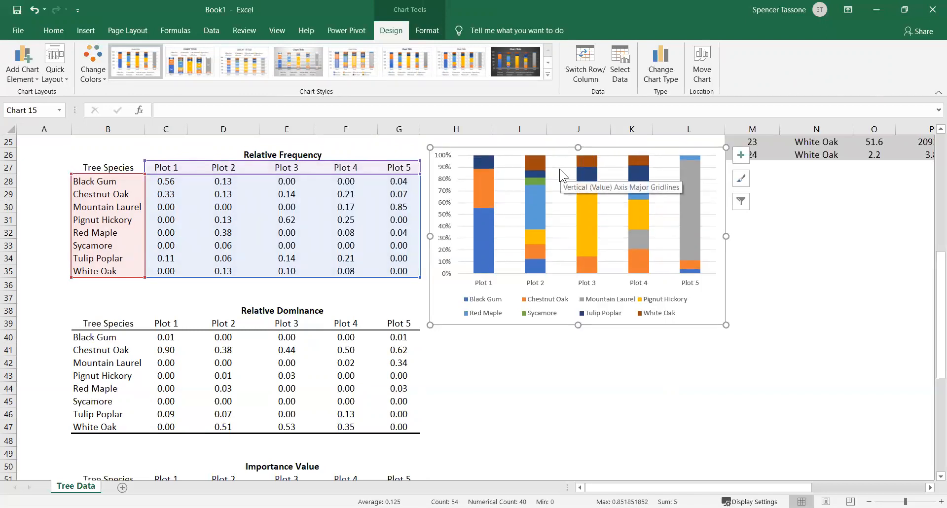
left_click(559, 168)
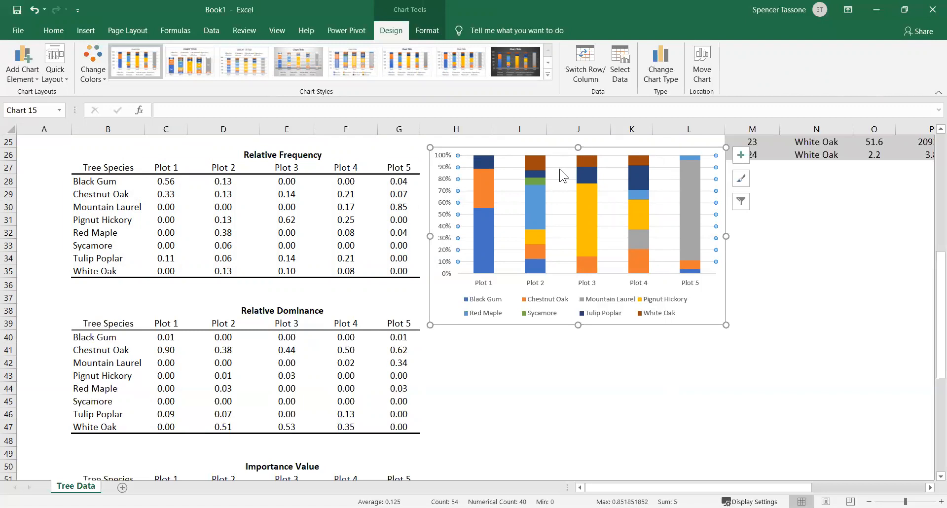
key("Escape")
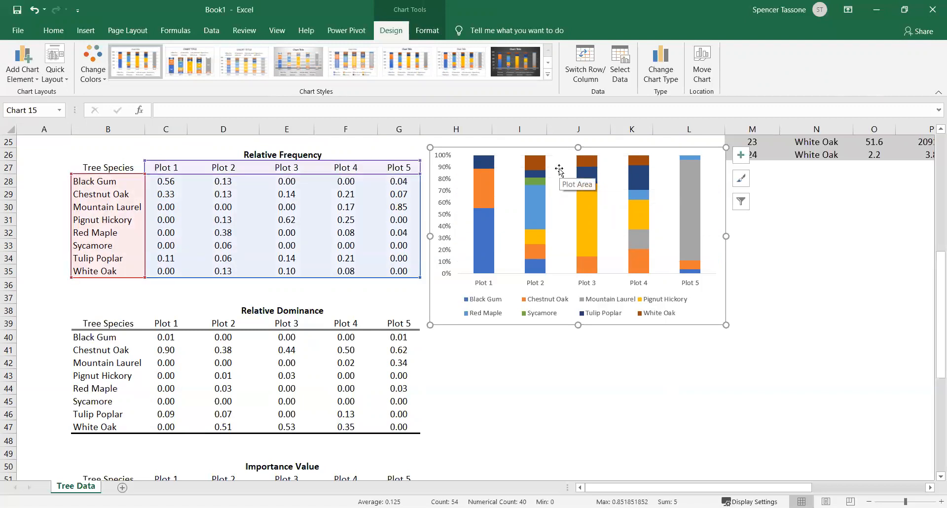
Step: Set the chart's legend position to Right
left_click(542, 307)
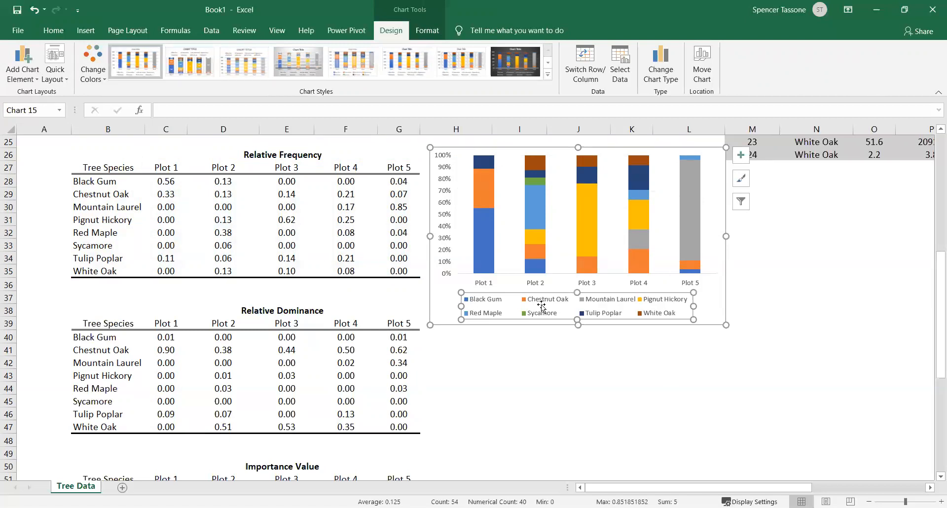
right_click(540, 303)
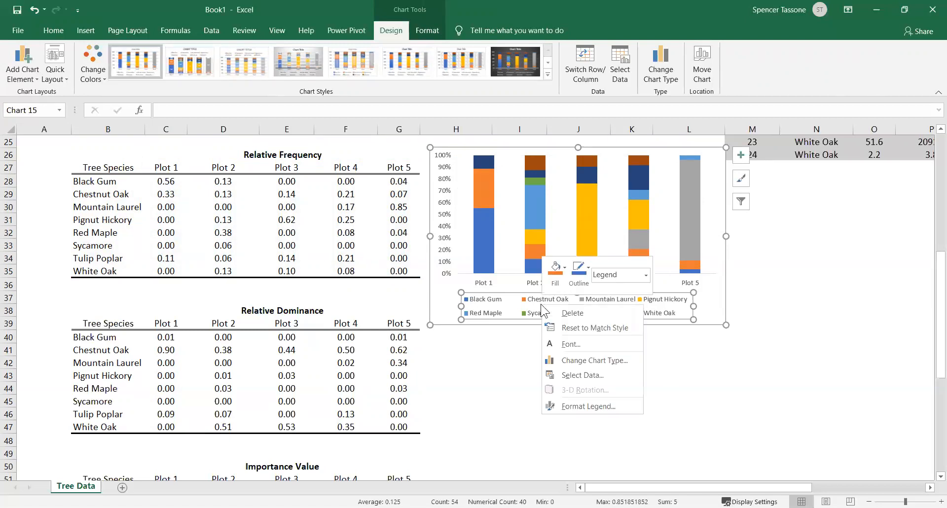
left_click(583, 406)
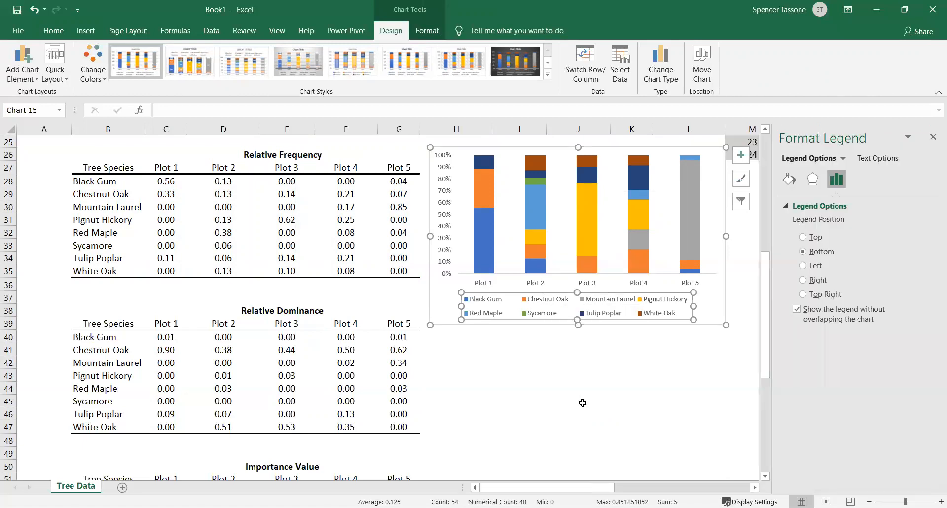
left_click(816, 283)
left_click(635, 360)
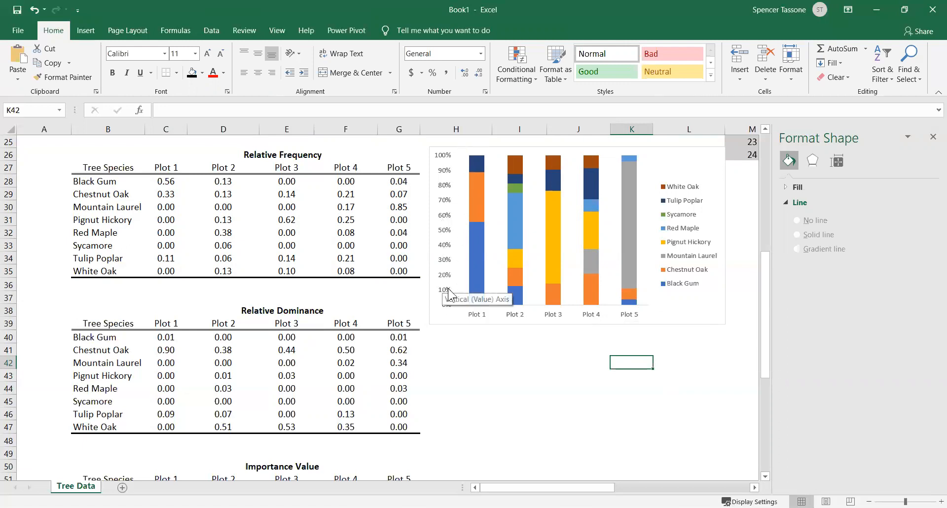
Step: Format the chart's horizontal axis labels as 12 pt black text
left_click(519, 315)
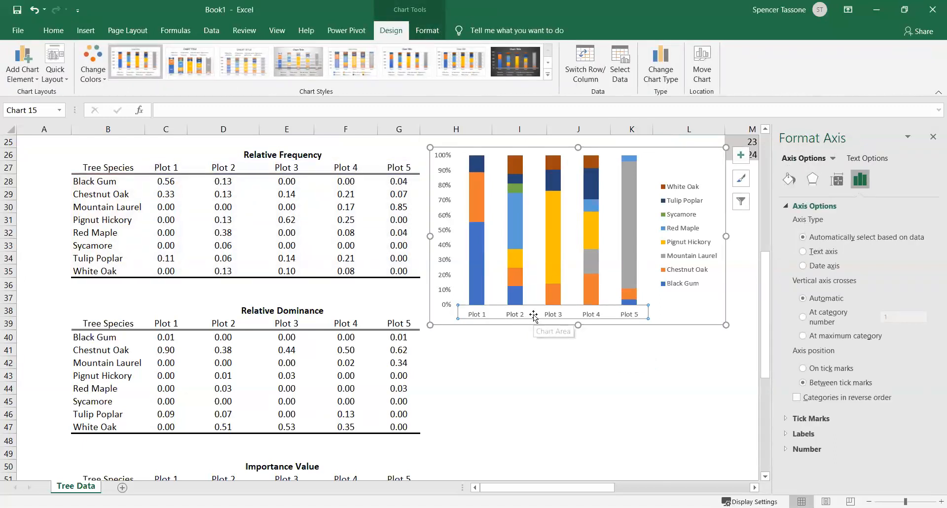
left_click(54, 30)
left_click(196, 55)
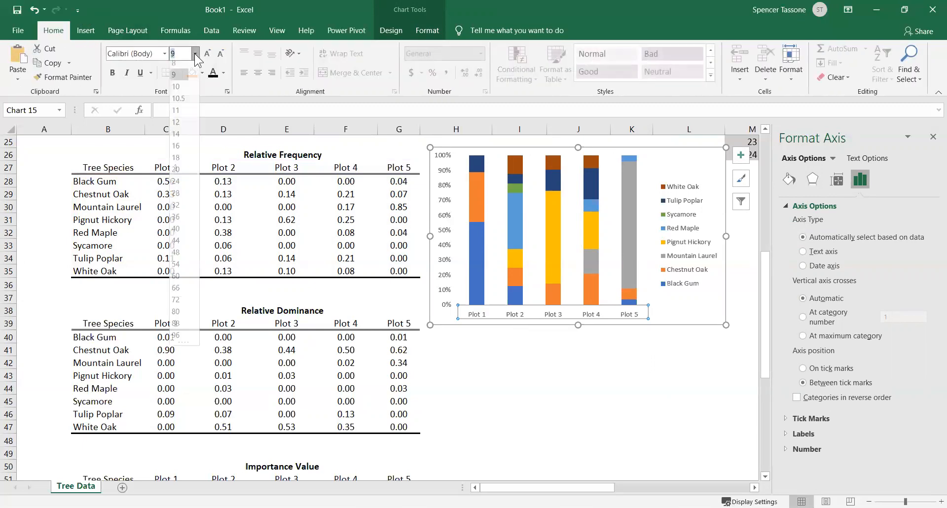
left_click(181, 127)
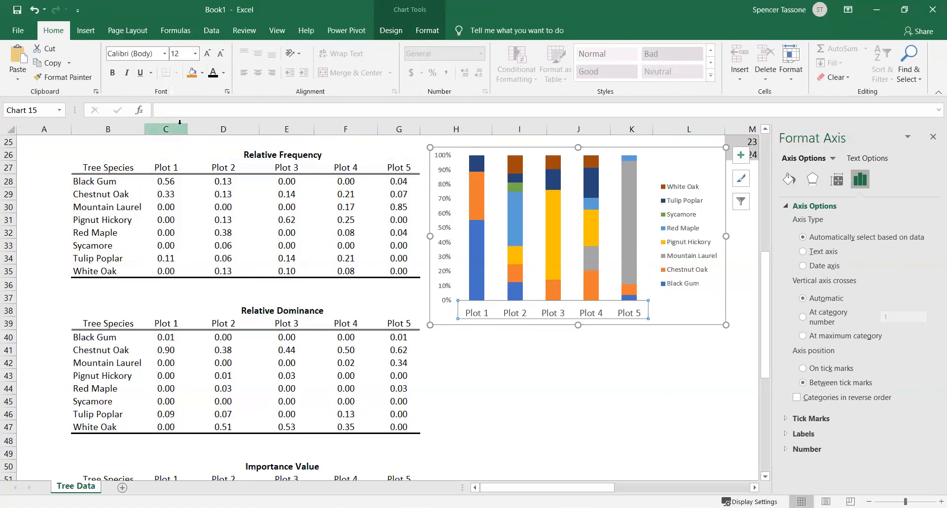
left_click(224, 74)
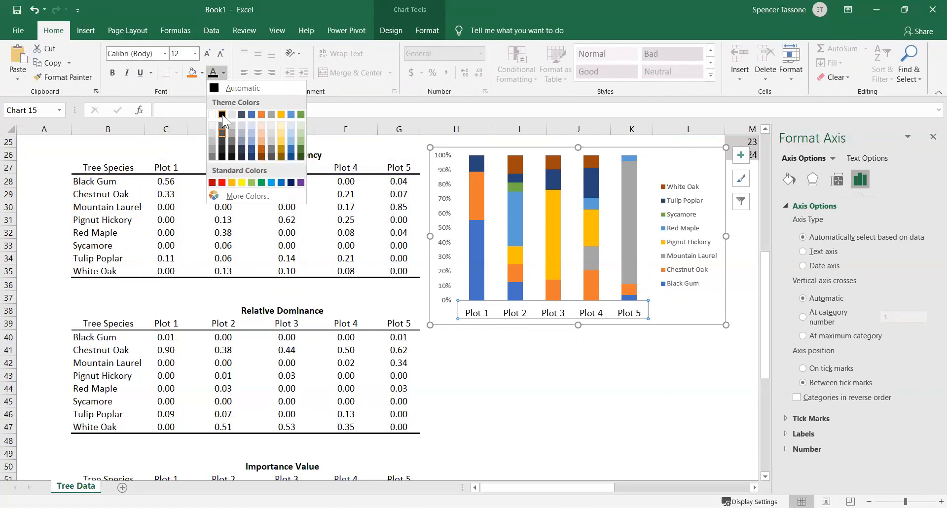
left_click(222, 114)
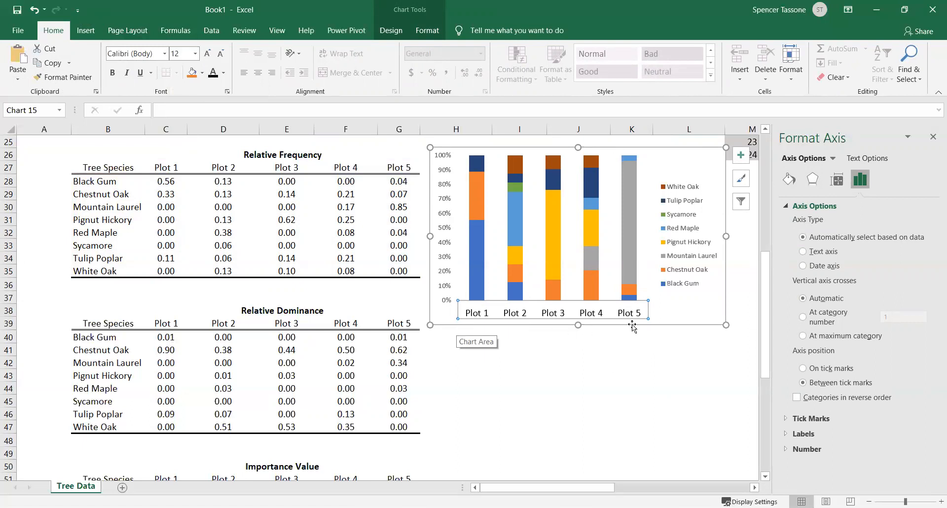
Step: Give the horizontal axis a solid black line
left_click(790, 181)
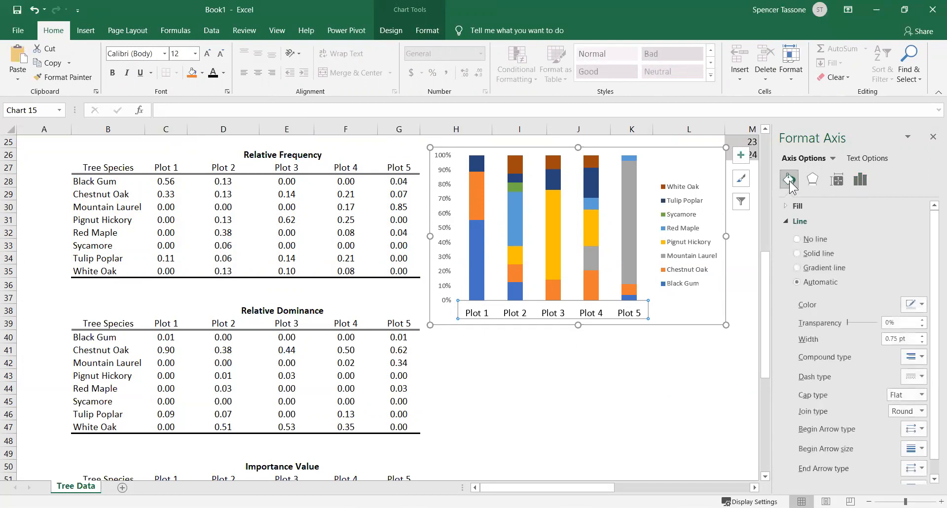
left_click(810, 254)
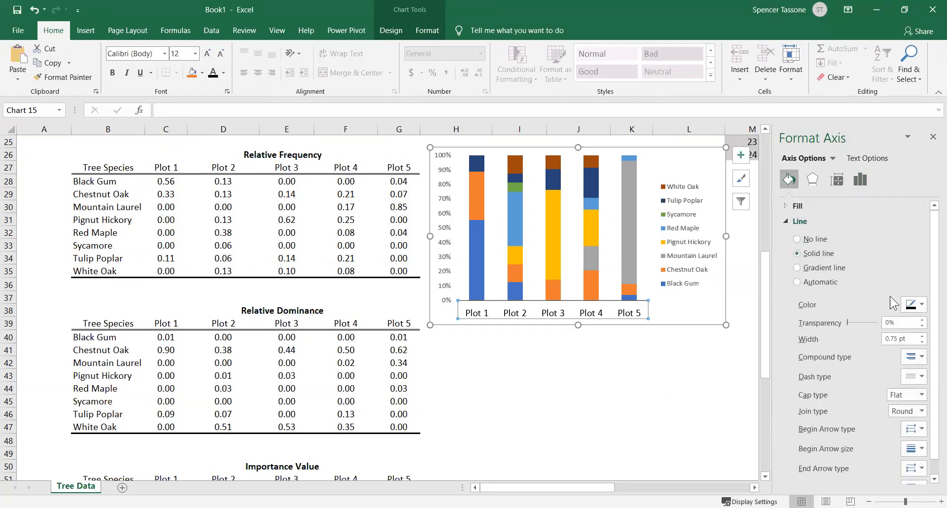
left_click(916, 306)
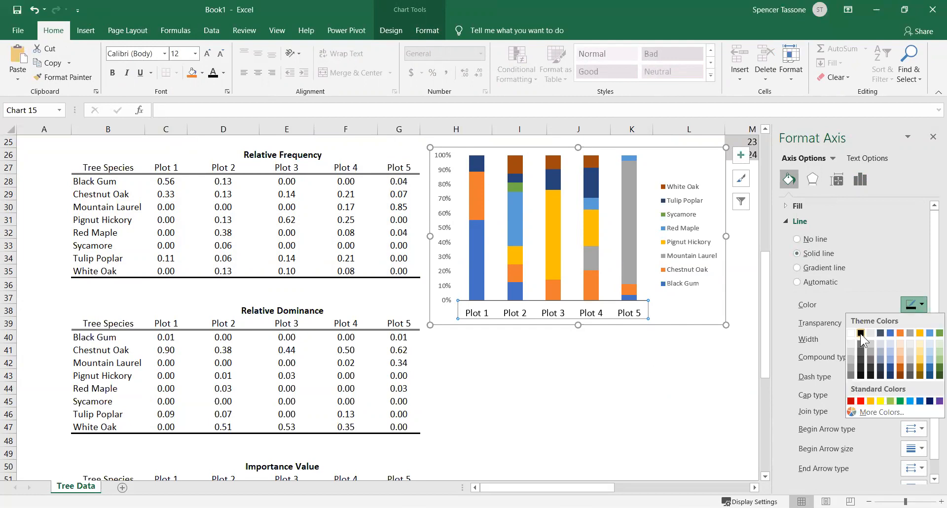
left_click(860, 334)
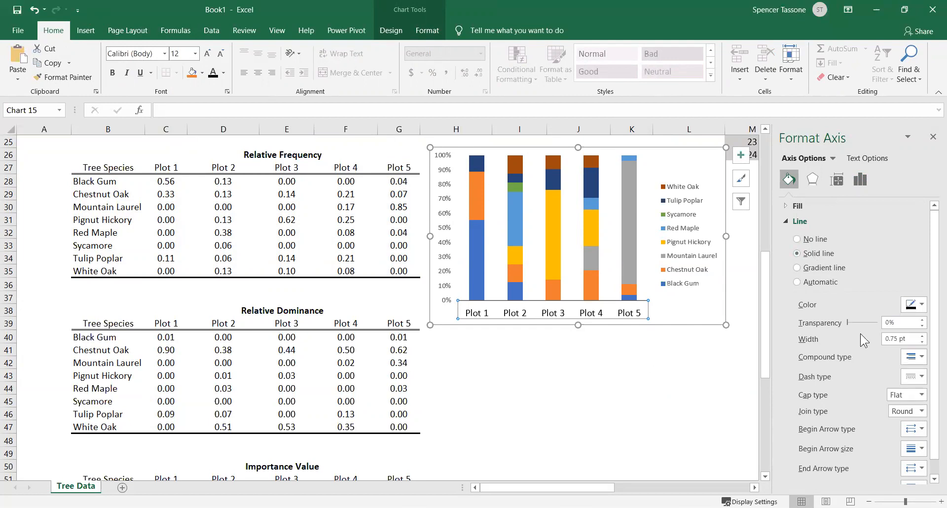
Step: Set the horizontal axis's major tick marks to Outside
left_click(861, 177)
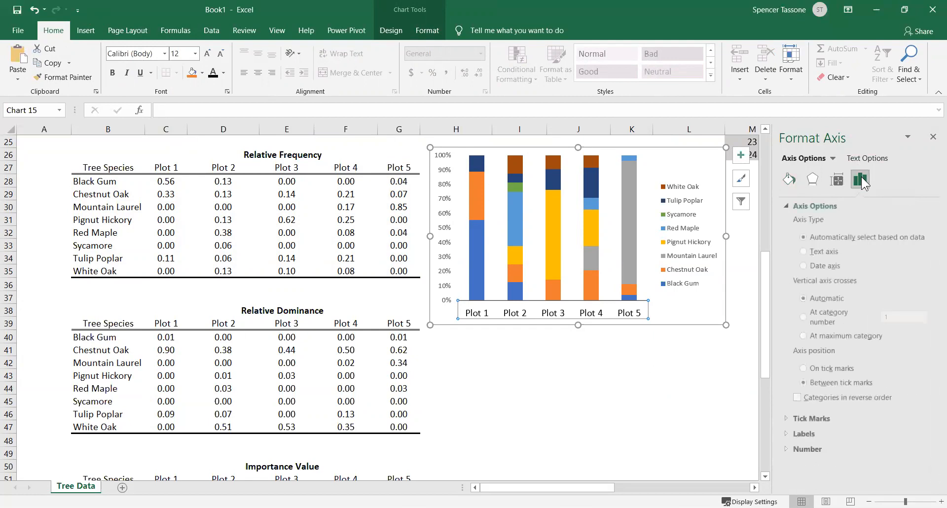
left_click(822, 418)
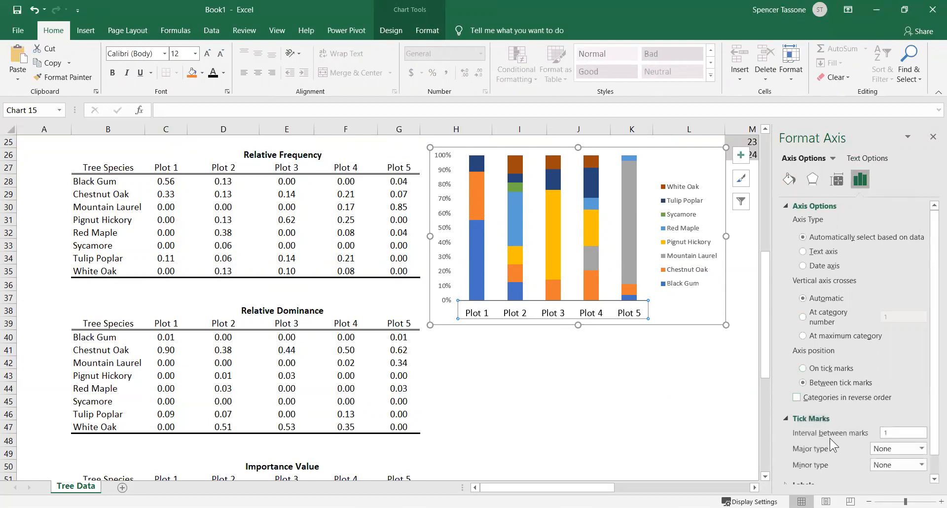
left_click(887, 451)
left_click(888, 480)
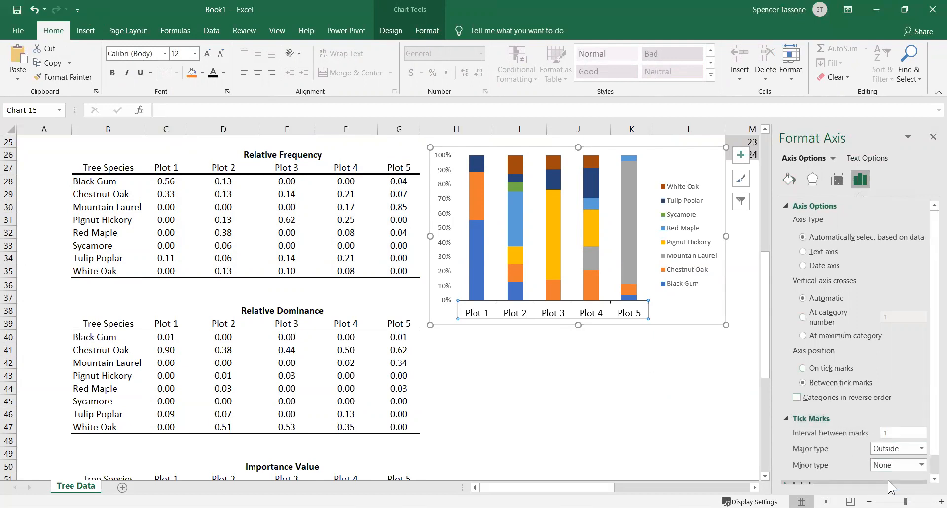
left_click(630, 401)
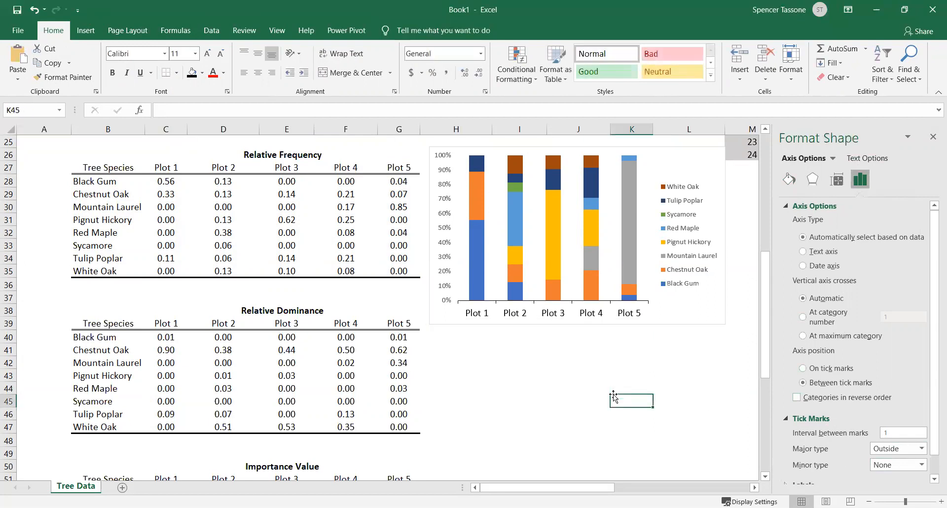
Step: Format the vertical axis's percentage labels as 12 pt black text and give that axis a solid line
left_click(447, 228)
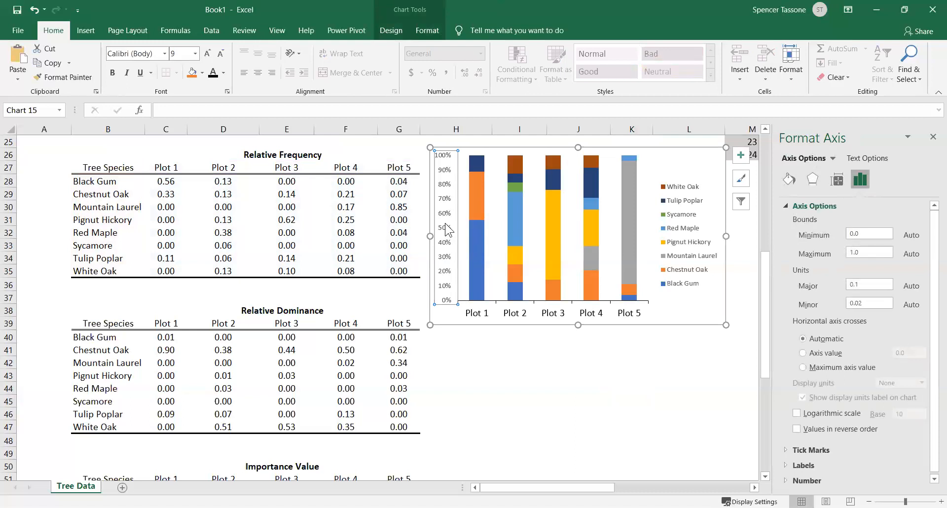
left_click(196, 55)
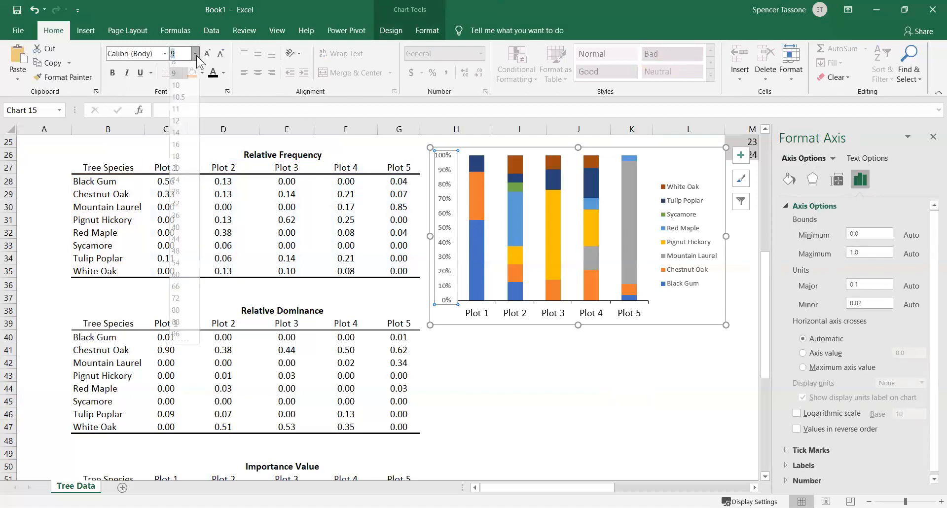
left_click(179, 121)
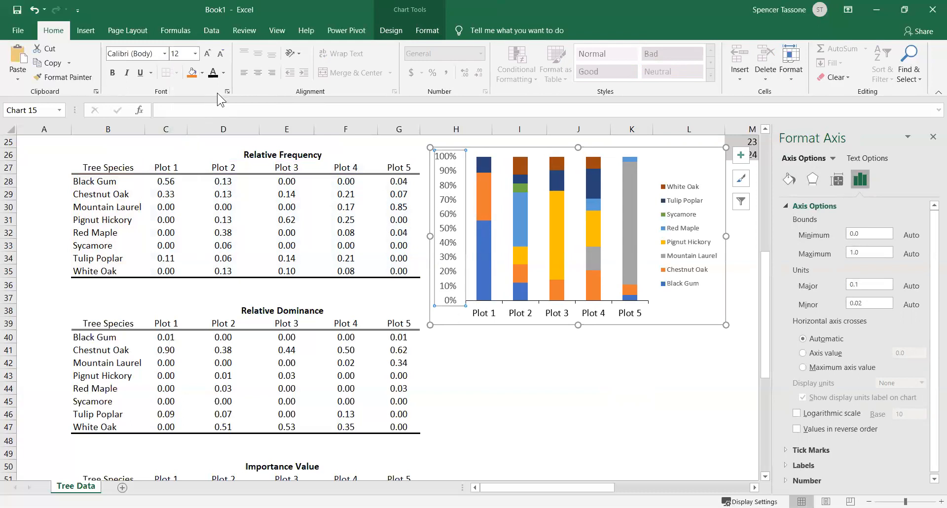
left_click(215, 75)
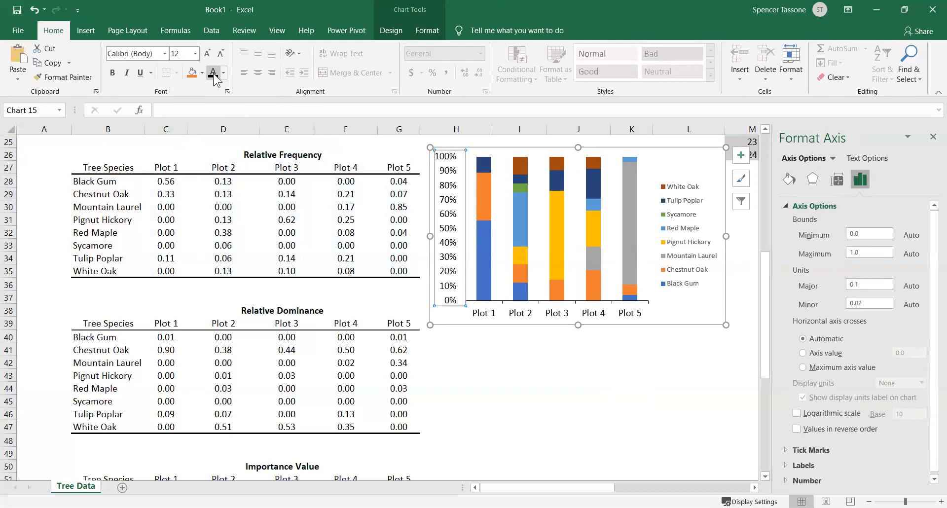
left_click(789, 178)
left_click(811, 252)
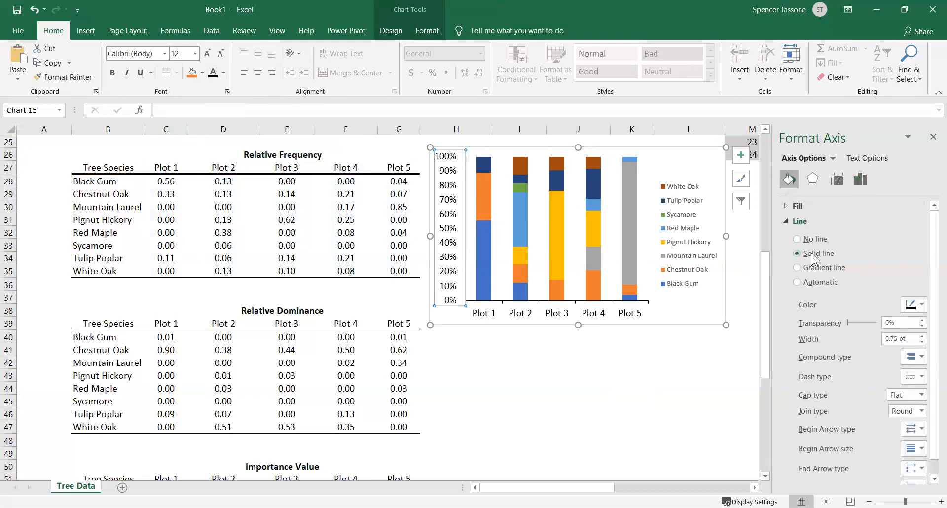
Step: Color the vertical axis line black and set that axis's major tick marks to Outside
left_click(912, 308)
left_click(860, 335)
left_click(861, 181)
left_click(813, 450)
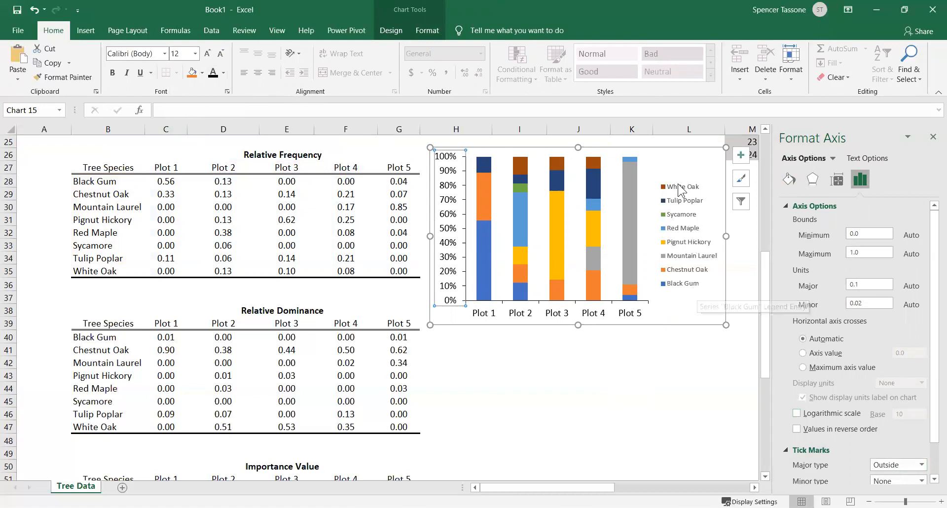
Step: Format the chart's legend text as 12 pt black
left_click(702, 286)
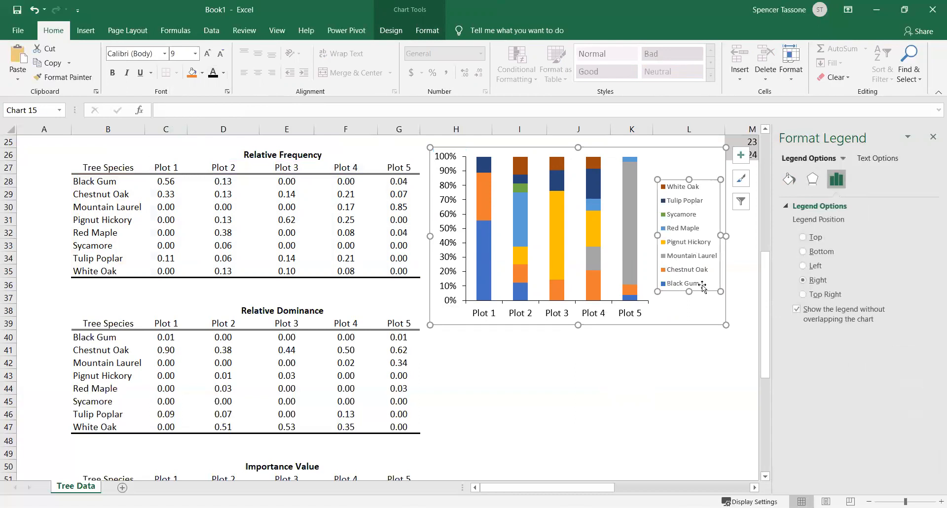
left_click(194, 54)
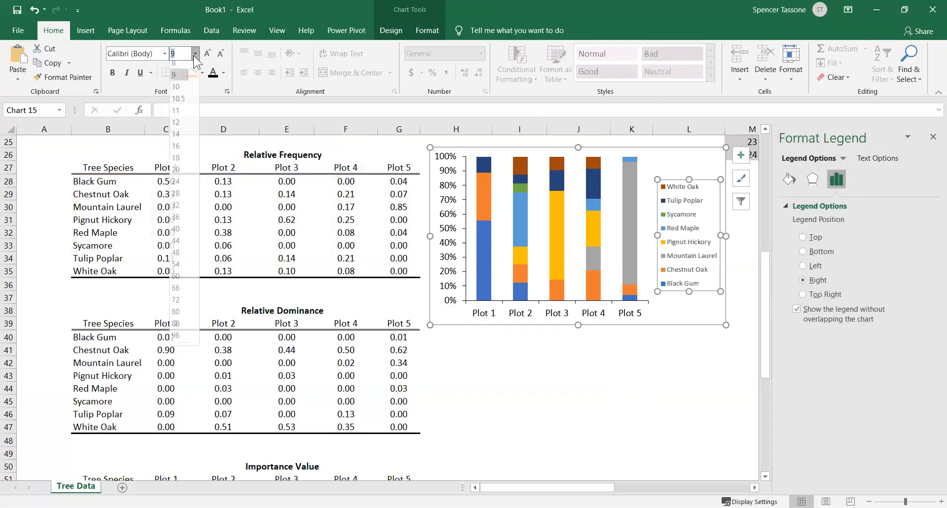
left_click(175, 127)
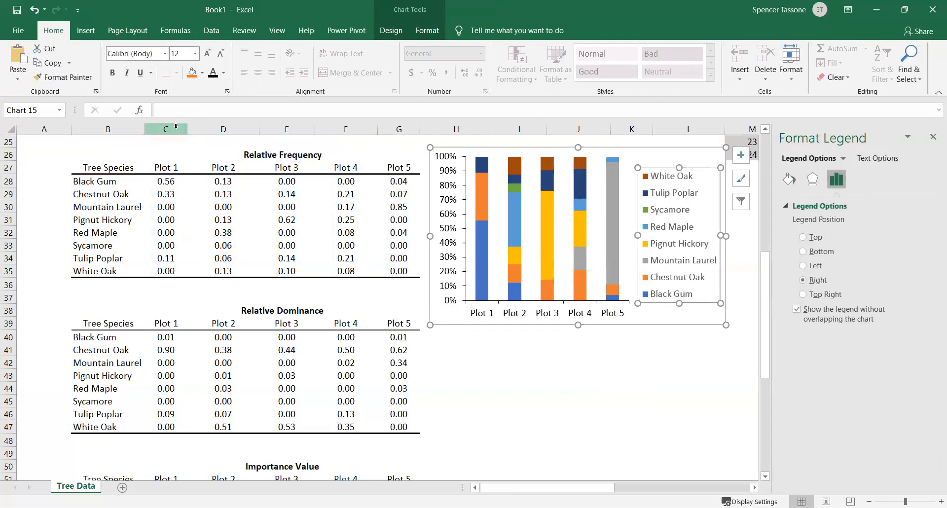
left_click(213, 73)
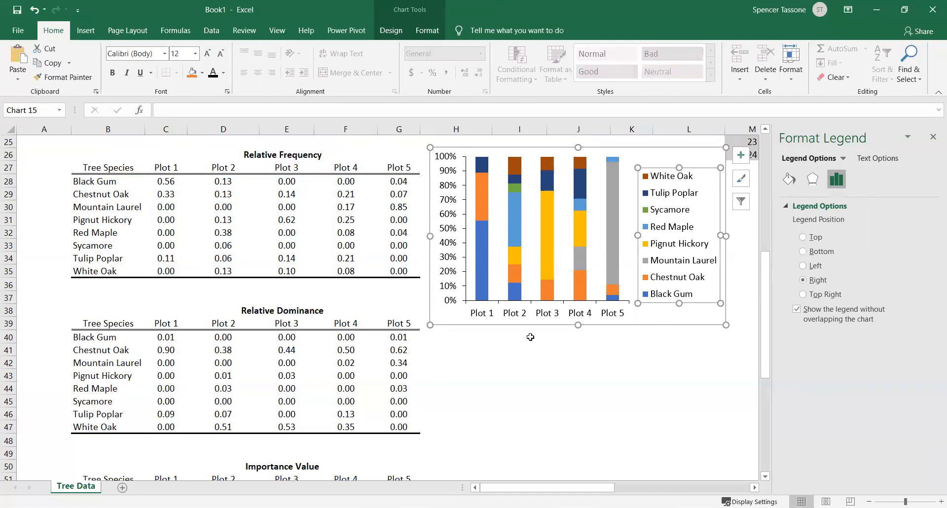
left_click(549, 376)
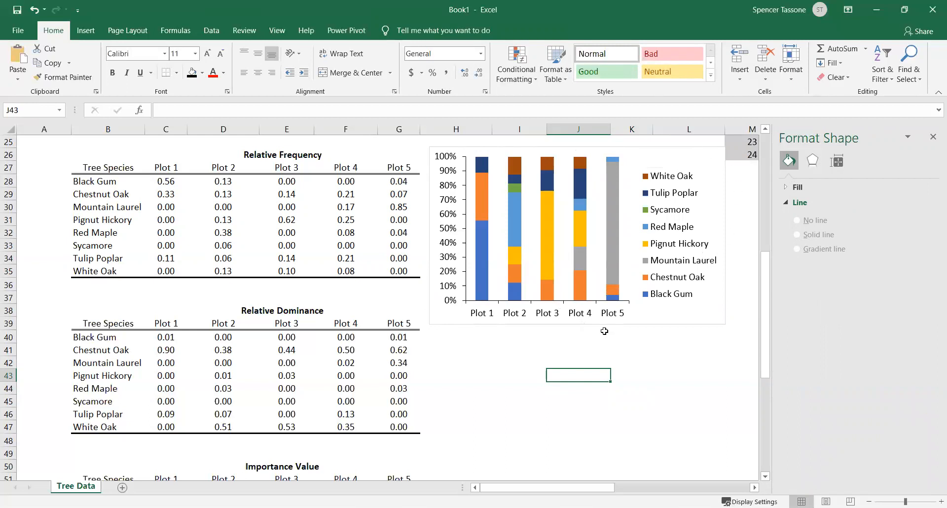
Step: Remove the chart area's border line and give the plot area a solid line border
left_click(690, 315)
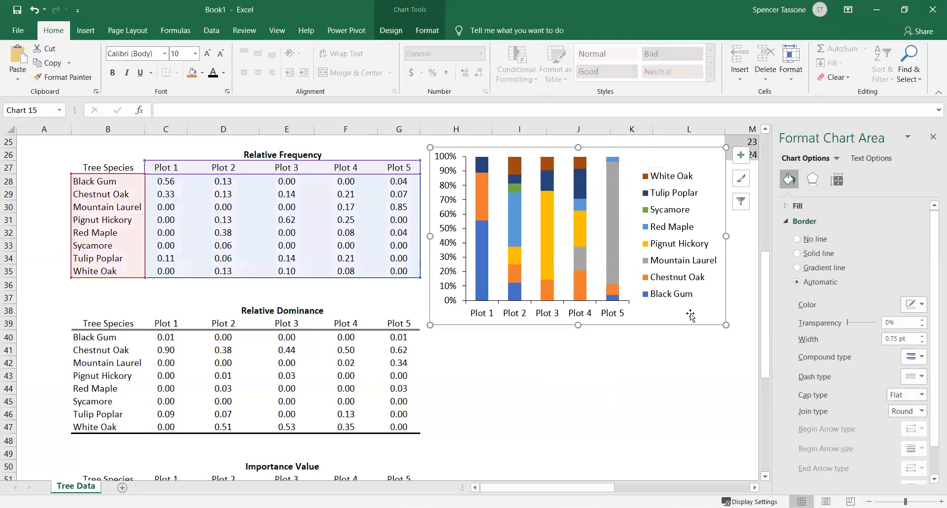
left_click(807, 242)
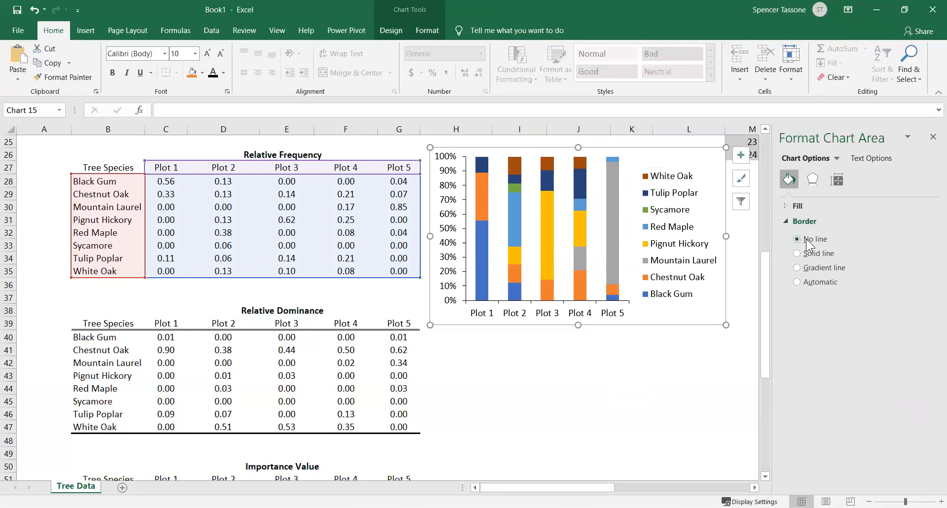
left_click(594, 232)
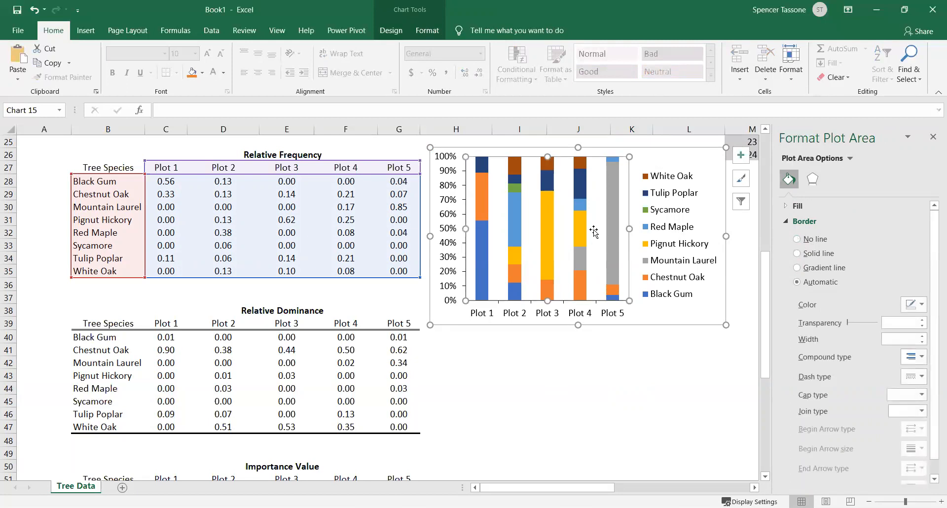
left_click(817, 256)
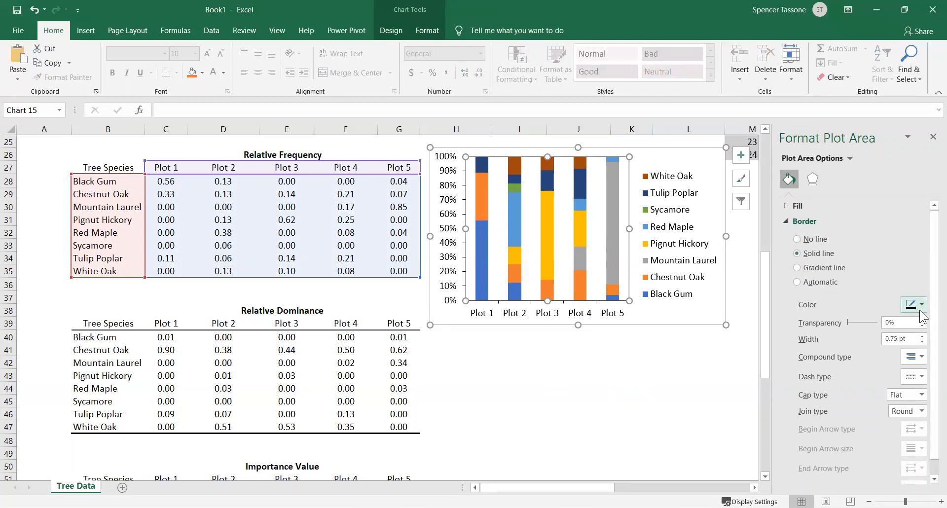
left_click(681, 364)
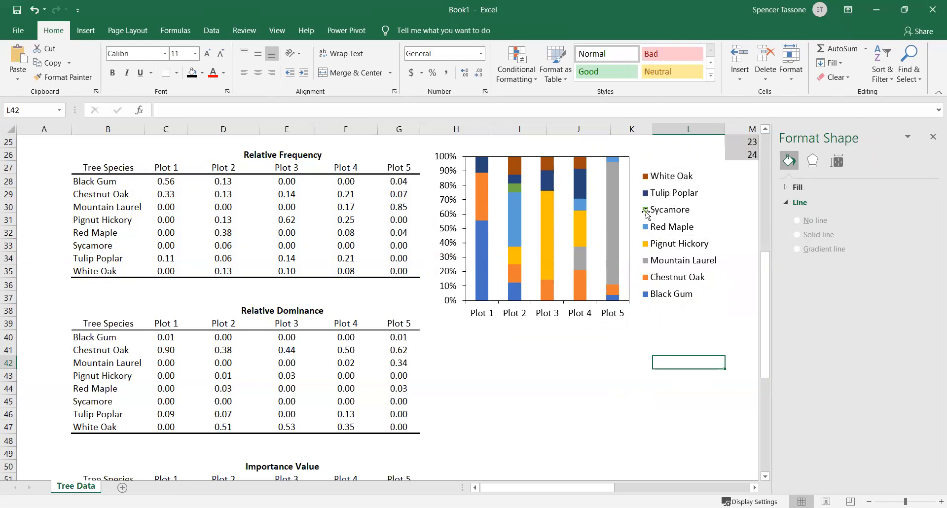
left_click(701, 157)
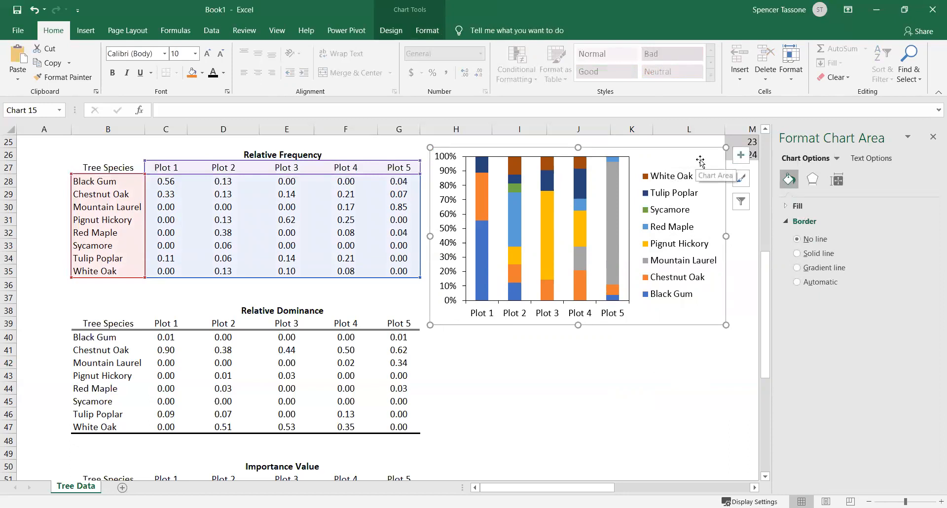
left_click(933, 137)
left_click(741, 155)
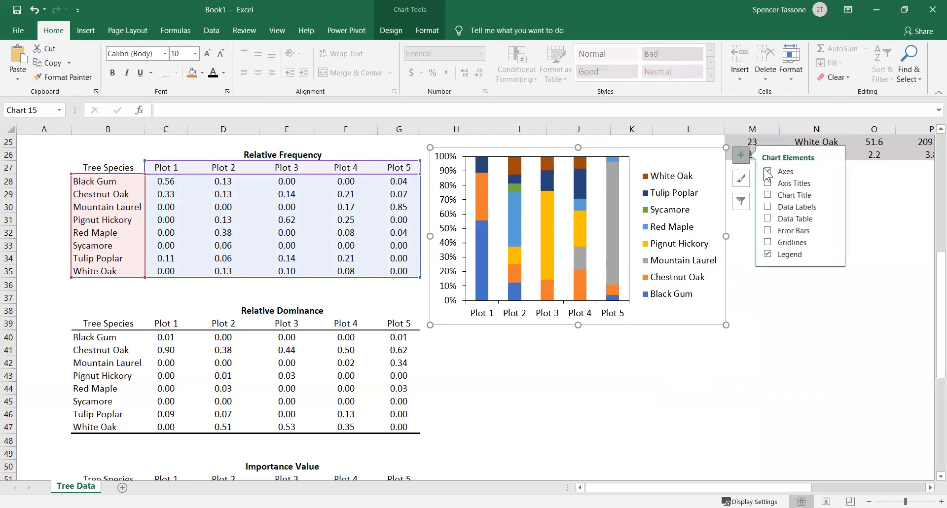
mouse_move(834, 182)
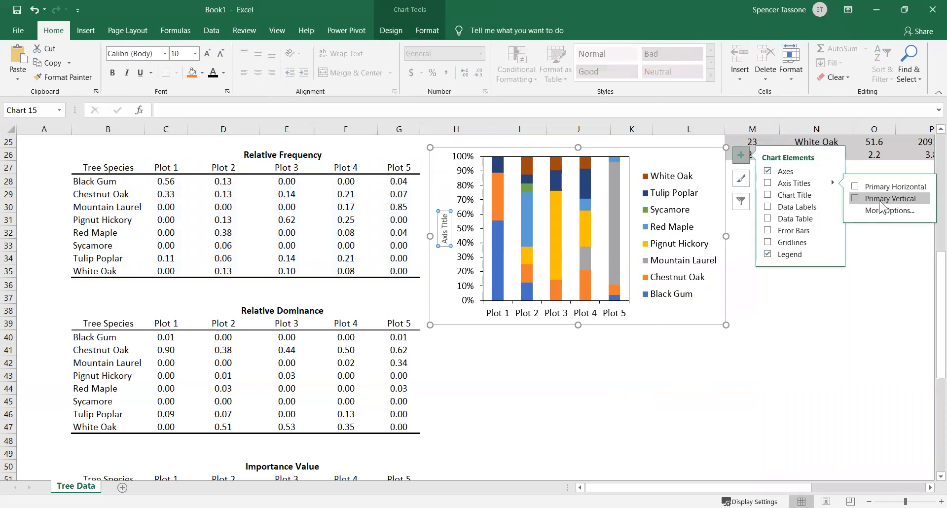
left_click(808, 333)
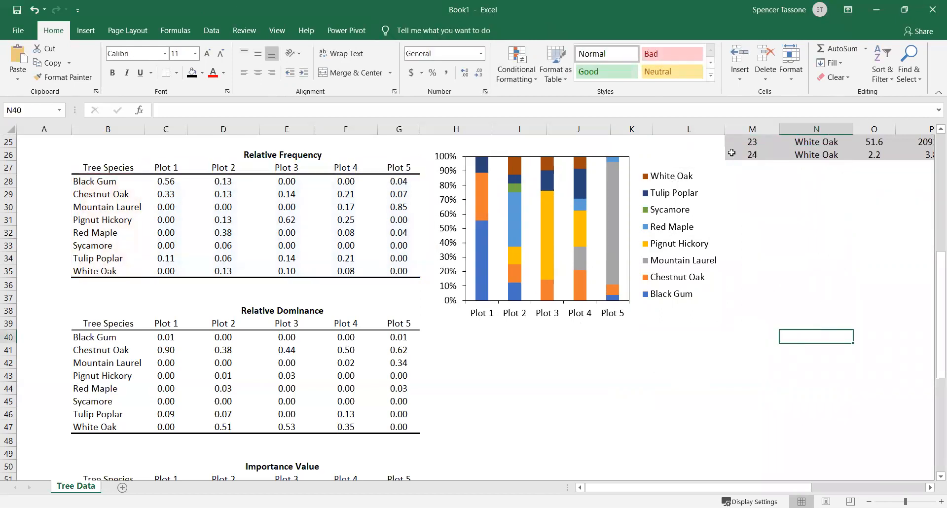
Step: Add a primary vertical axis title to the stacked column chart
left_click(710, 156)
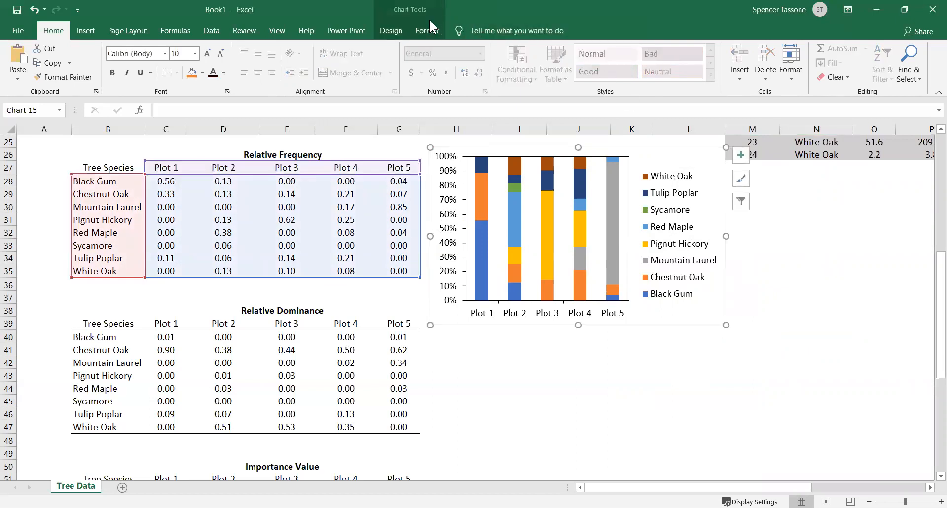
left_click(389, 31)
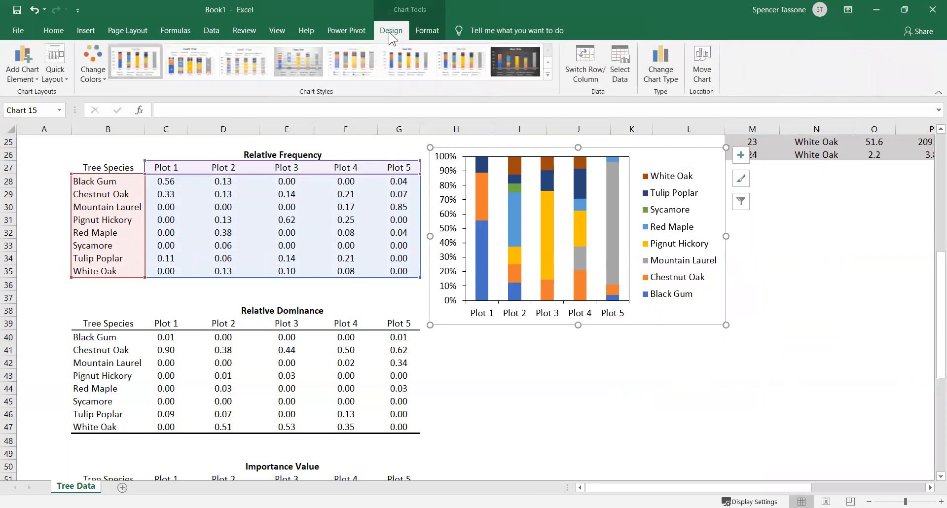
left_click(32, 79)
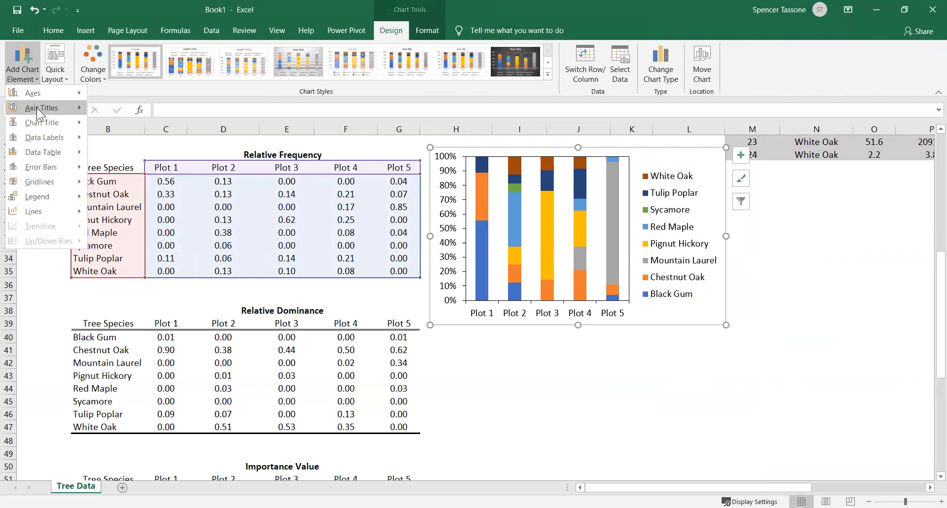
mouse_move(74, 107)
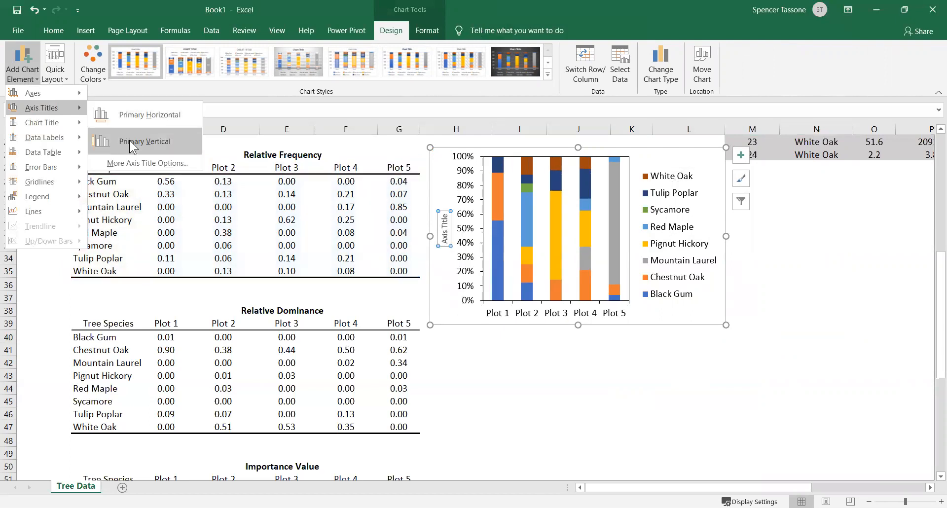
left_click(132, 143)
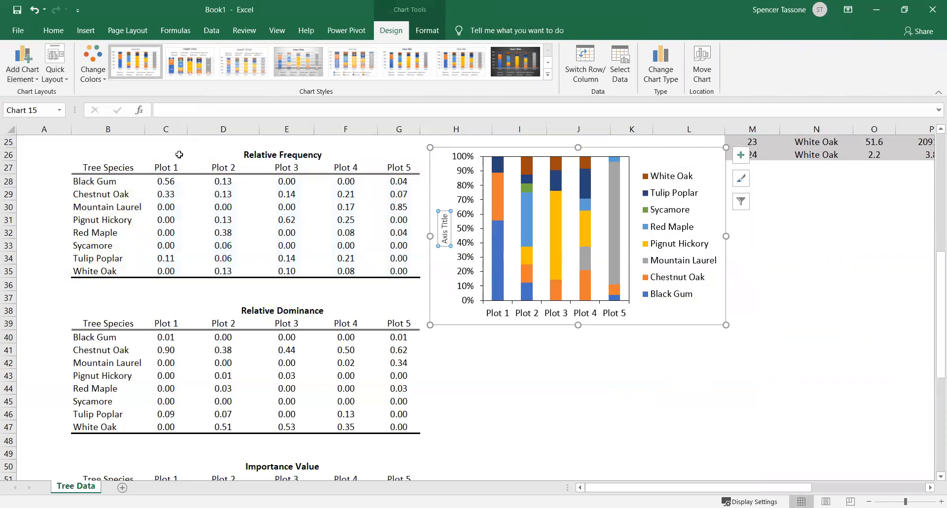
Step: Replace the vertical axis title's placeholder text with "Relative Frequency (%)"
triple_click(444, 233)
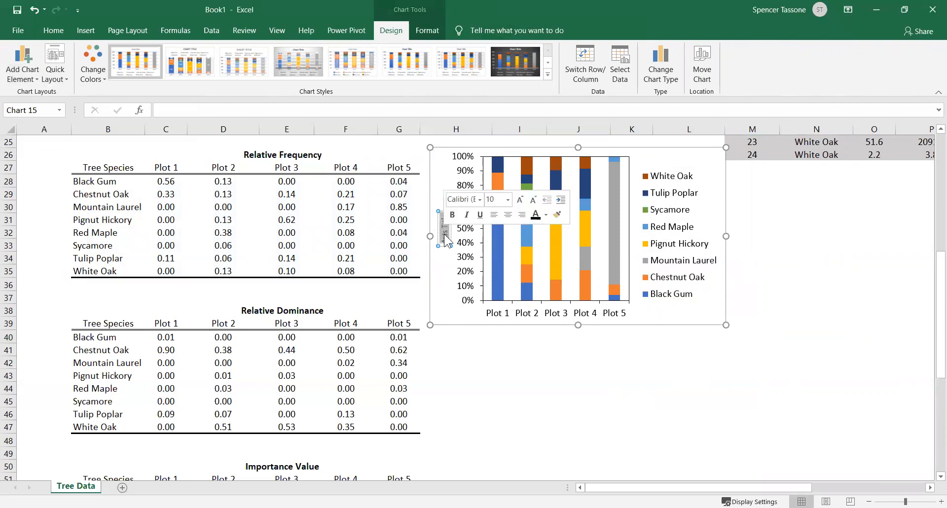
type("Relat")
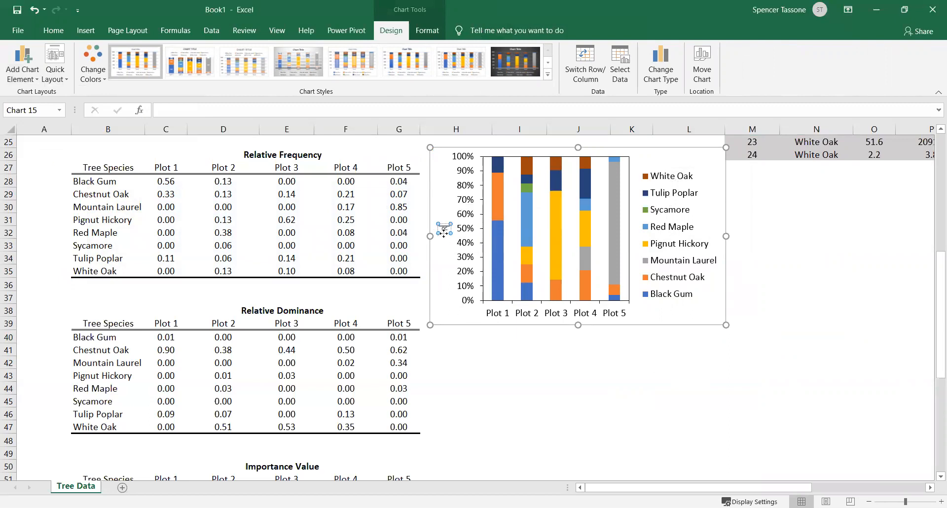
type("ive Fre")
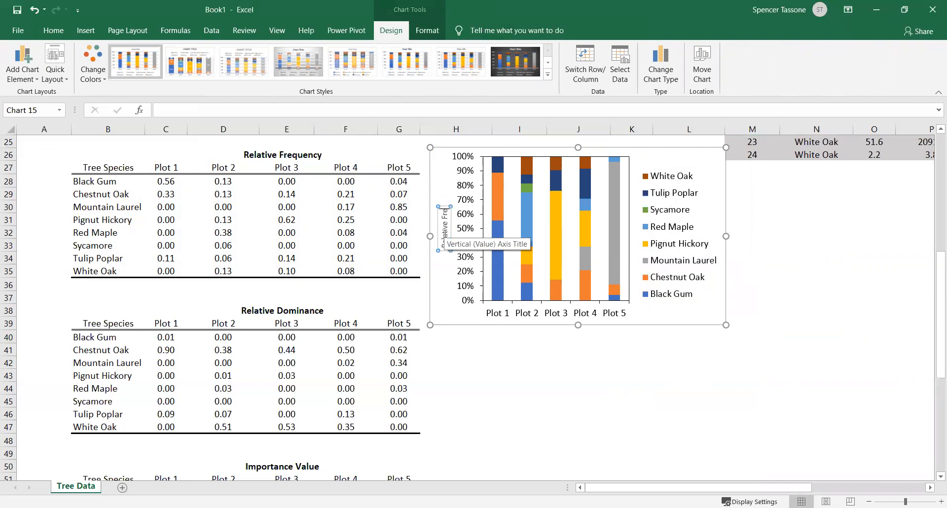
type("quency (%")
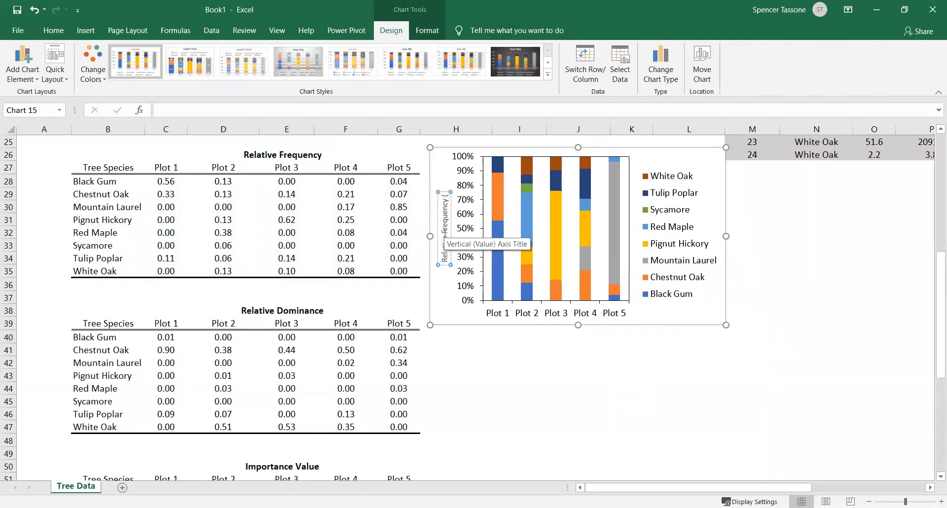
type(")")
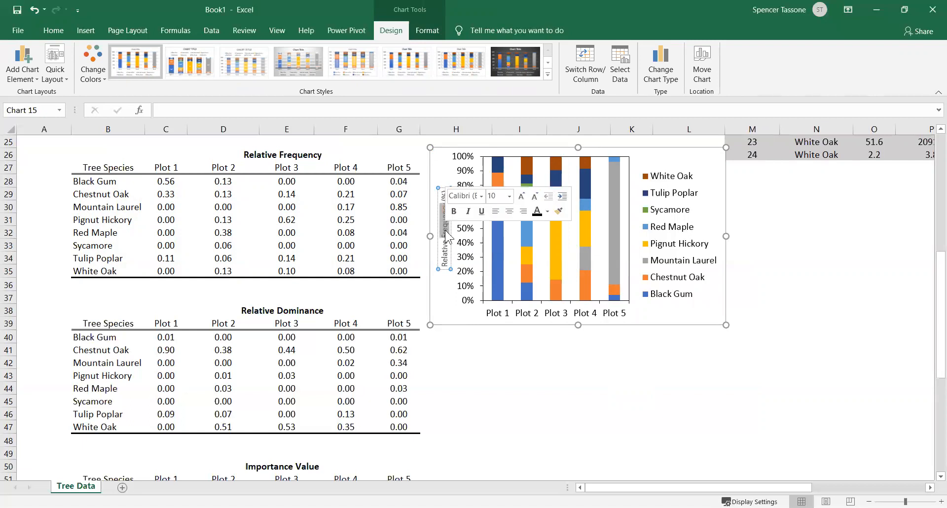
Step: Format the vertical axis title as 12 pt black text
triple_click(445, 230)
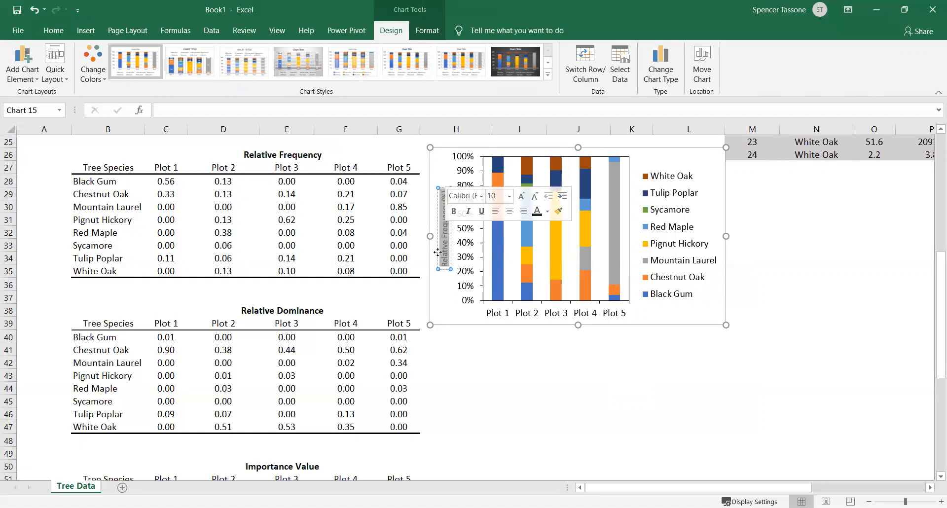
left_click(53, 31)
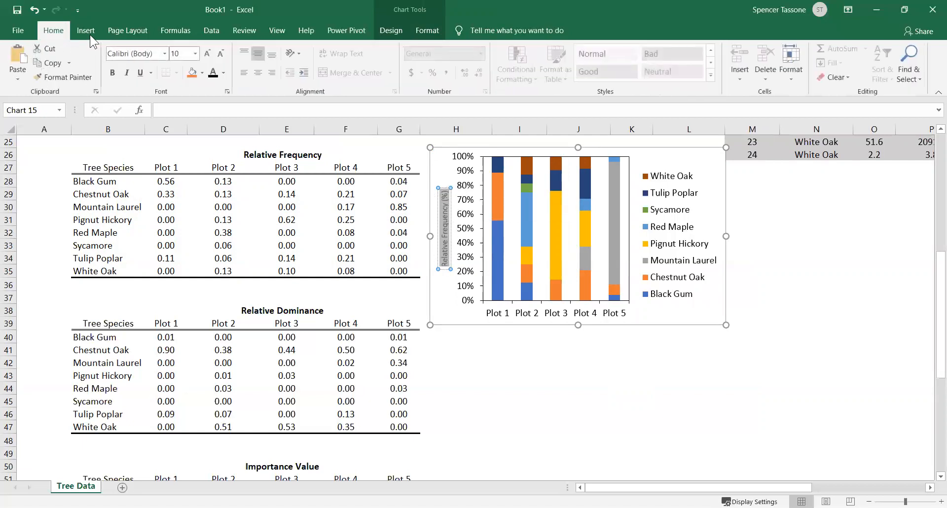
left_click(197, 53)
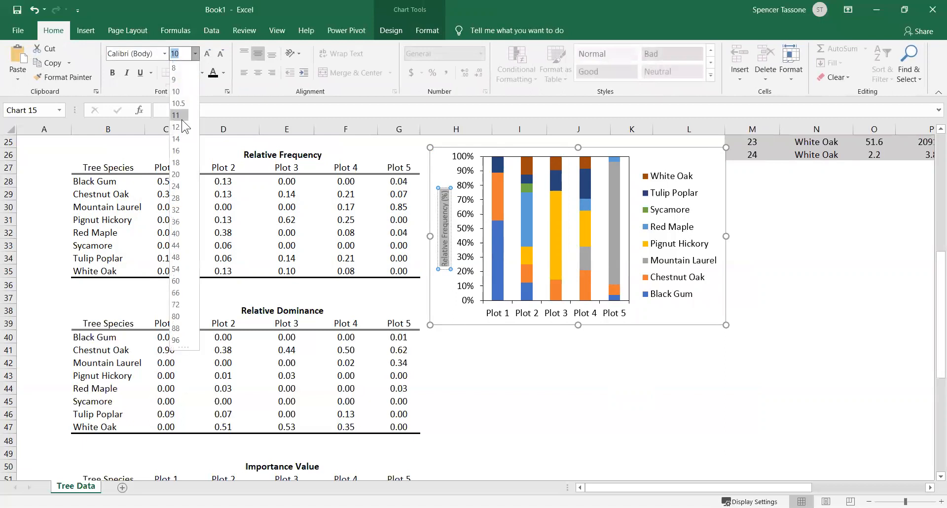
left_click(179, 140)
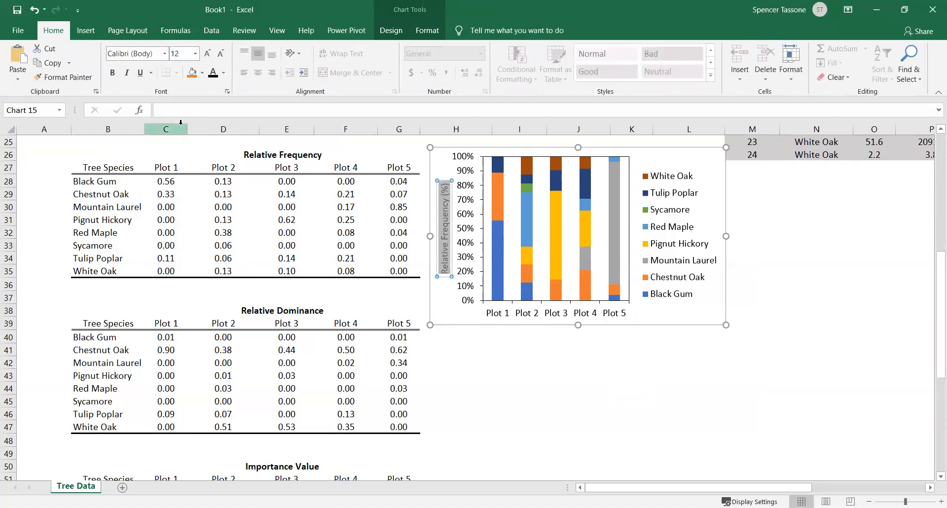
left_click(224, 75)
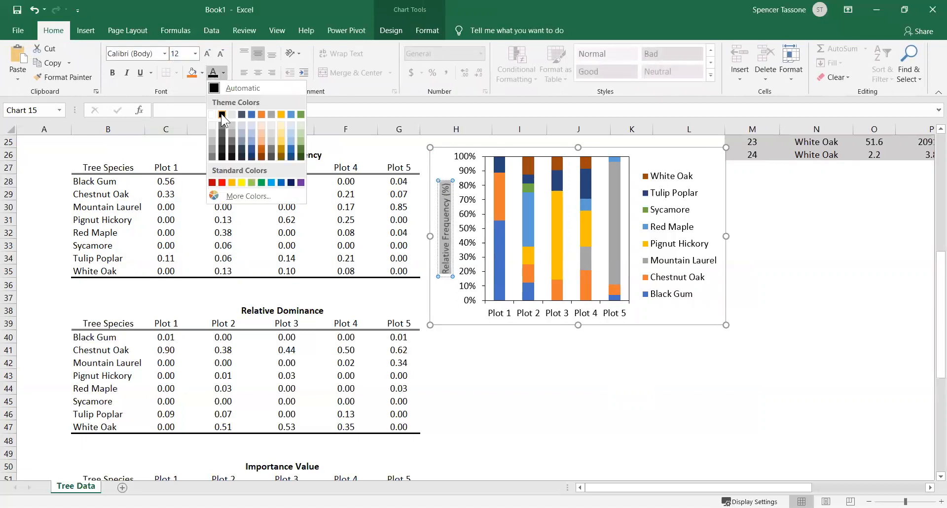
left_click(222, 115)
left_click(475, 360)
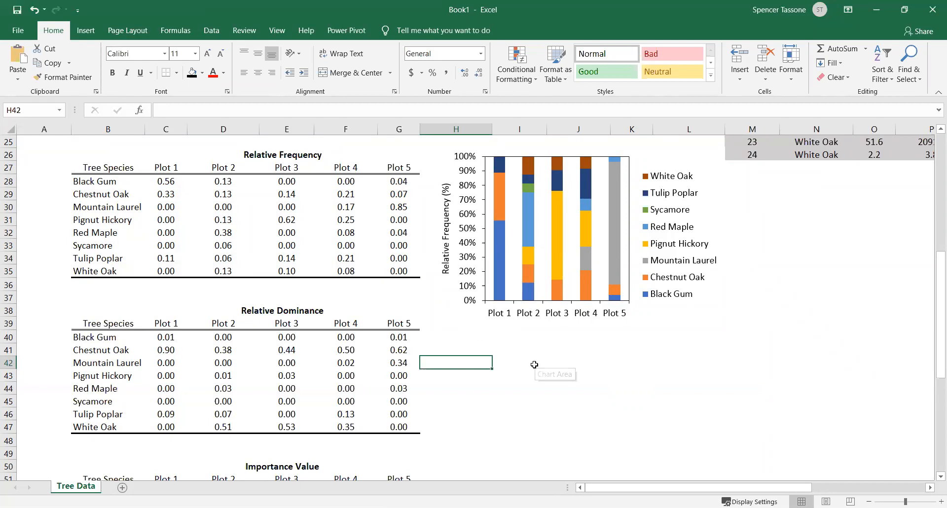
Step: Duplicate the Relative Frequency chart and align the copy directly below the original, beside the Relative Dominance table
scroll(534, 364, "down", 1)
left_click(463, 310)
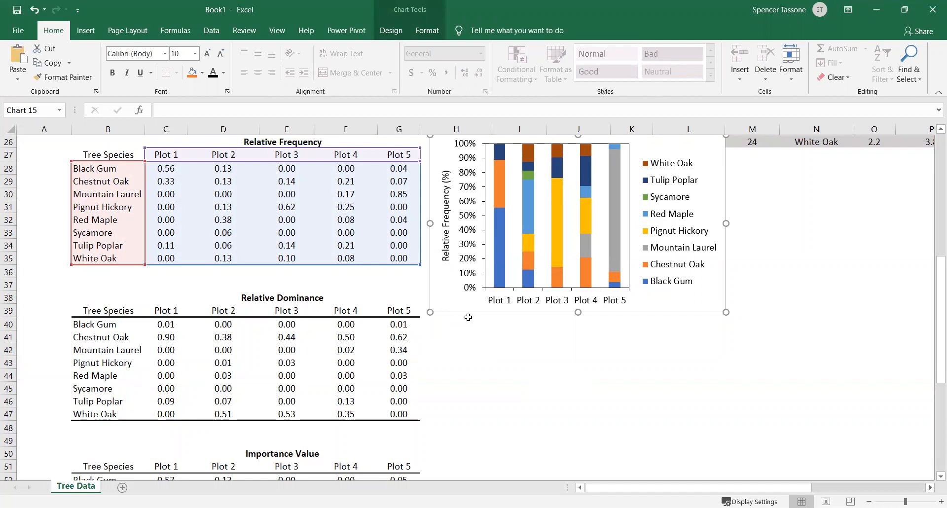
left_click(474, 323)
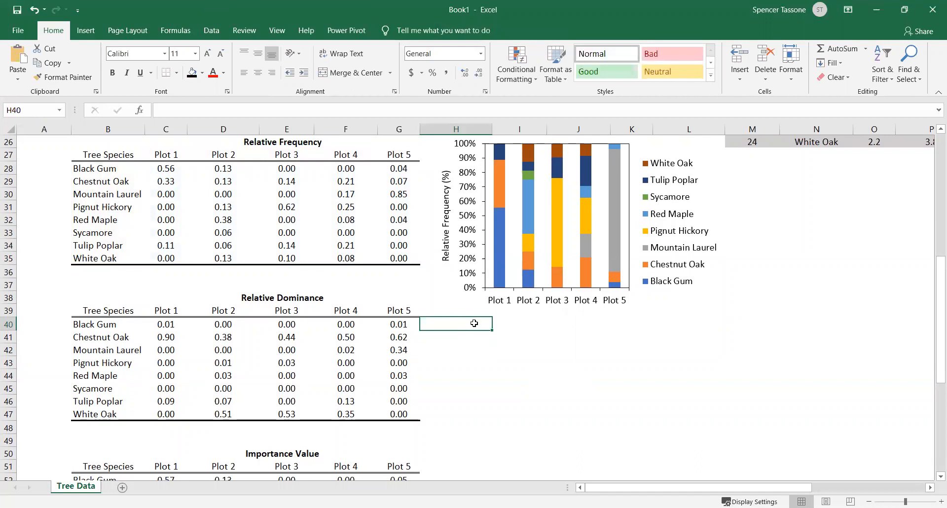
key("ctrl+v")
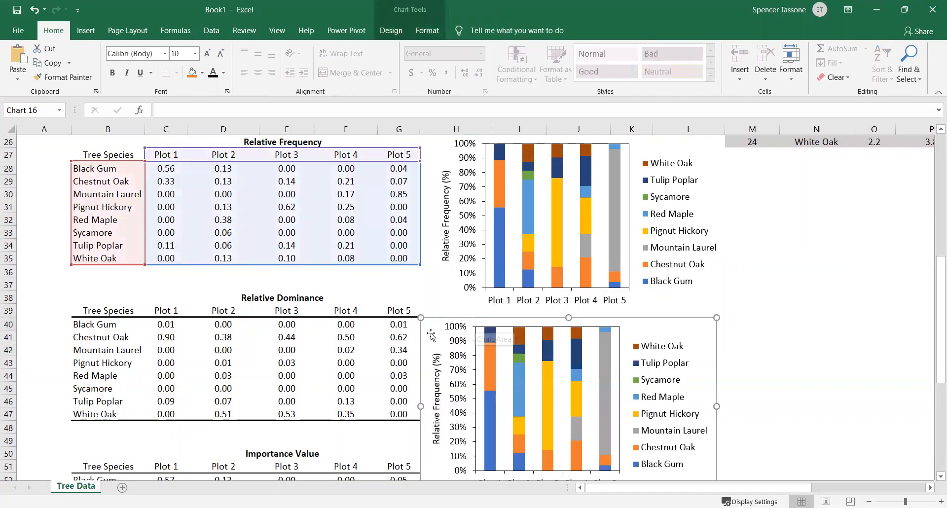
left_click_drag(429, 336, 440, 309)
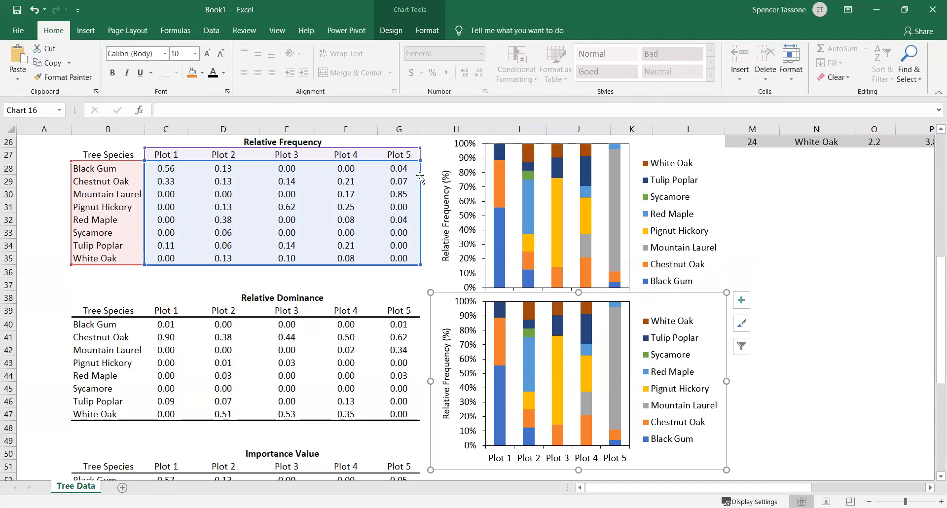
Step: Point the copied chart at the Relative Dominance data in rows 40–47 and change its vertical axis title to "Relative Dominance (%)"
left_click_drag(419, 180, 413, 339)
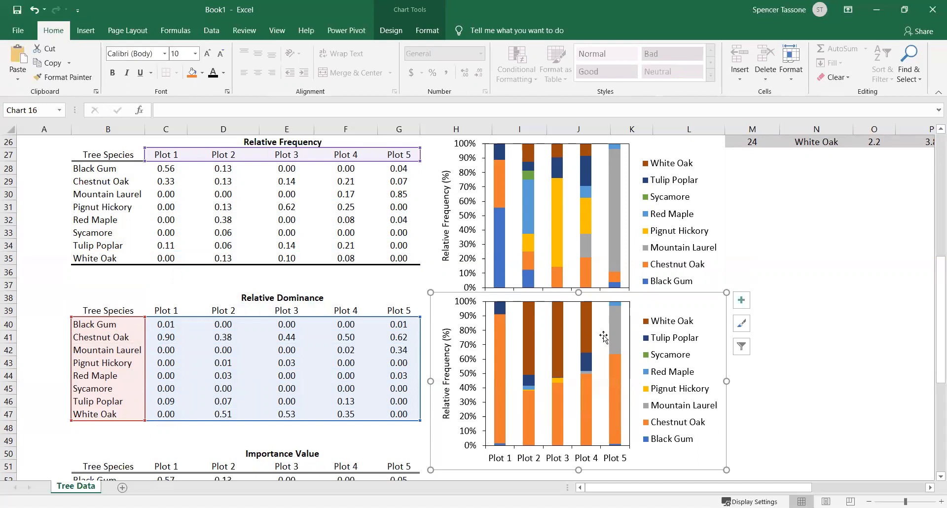
scroll(783, 310, "down", 2)
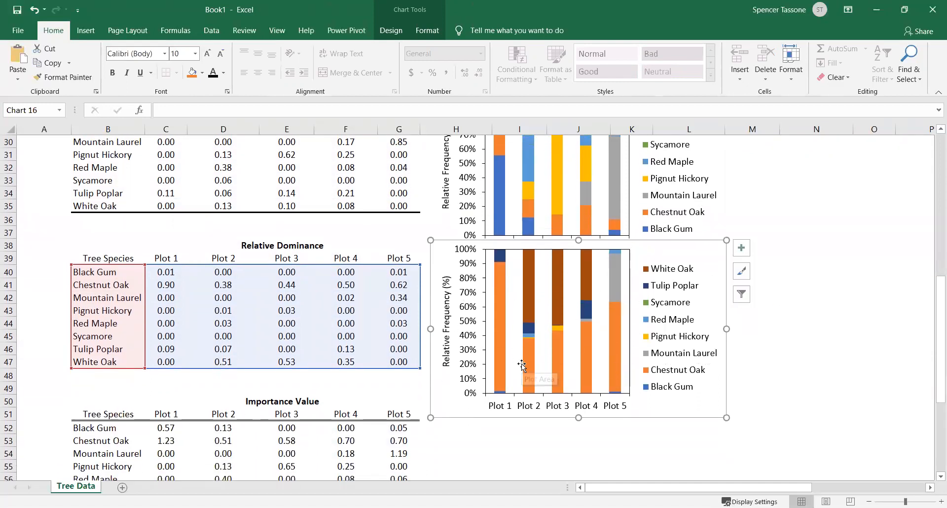
left_click(447, 330)
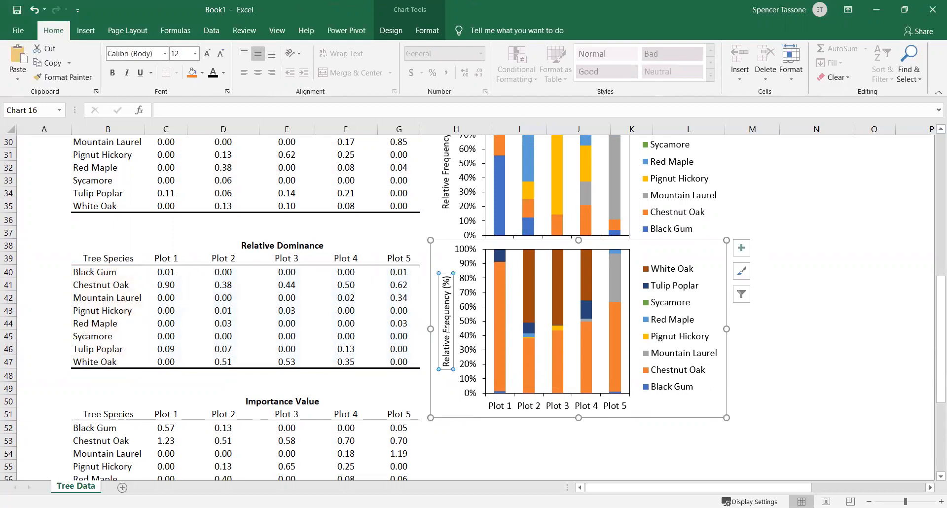
double_click(447, 328)
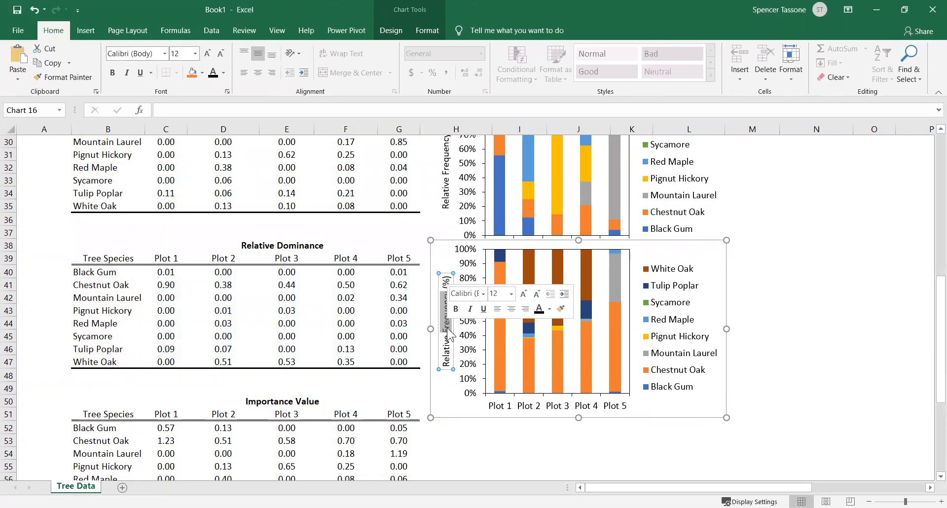
type("Domin")
type("ance")
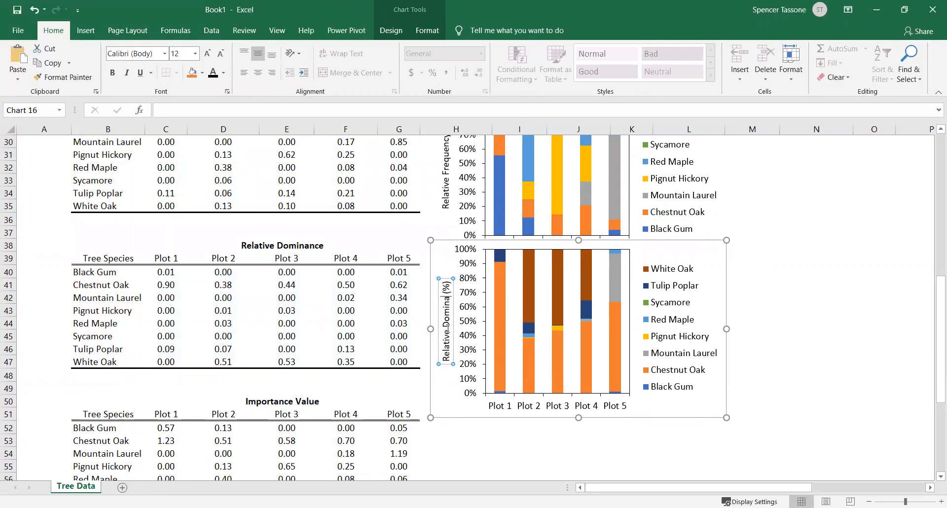
left_click(775, 279)
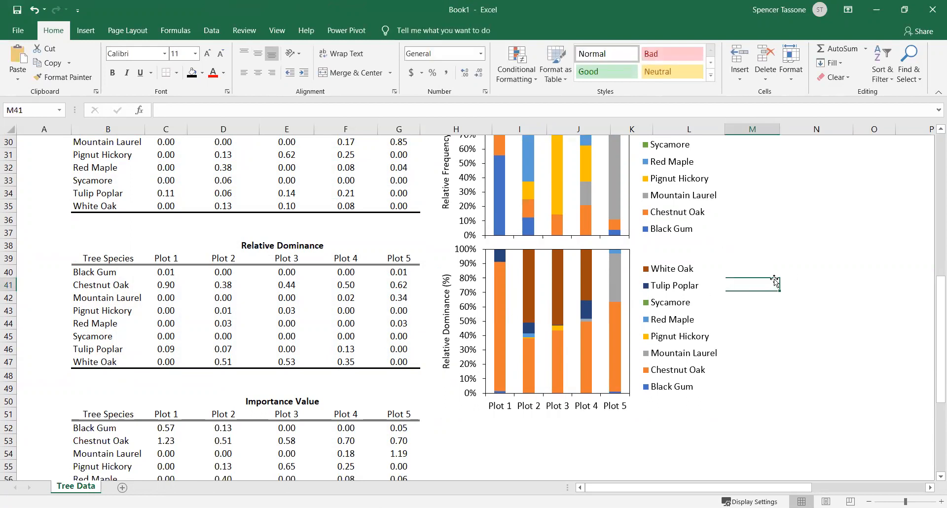
Step: Duplicate the Relative Dominance chart and place the copy directly below the original, beside the Importance Value table
scroll(774, 279, "down", 3)
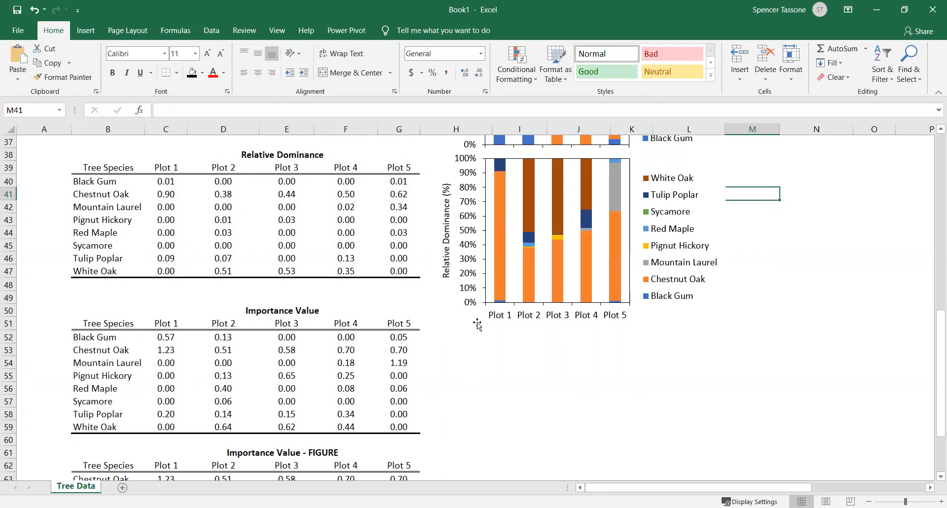
left_click(446, 161)
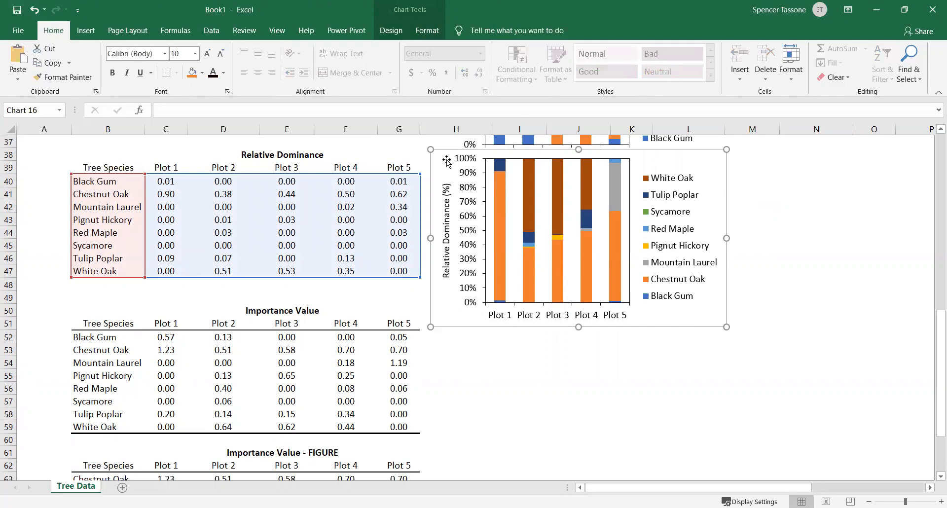
left_click(468, 345)
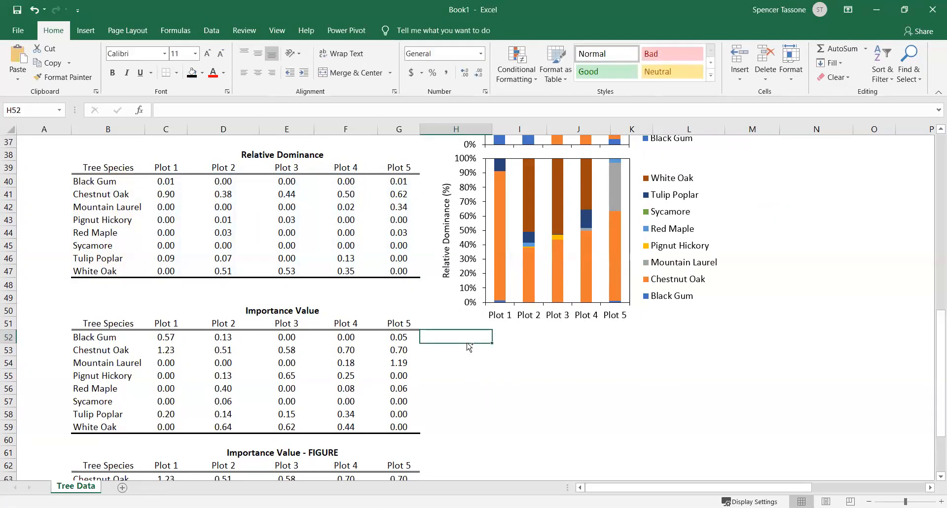
key("ctrl+v")
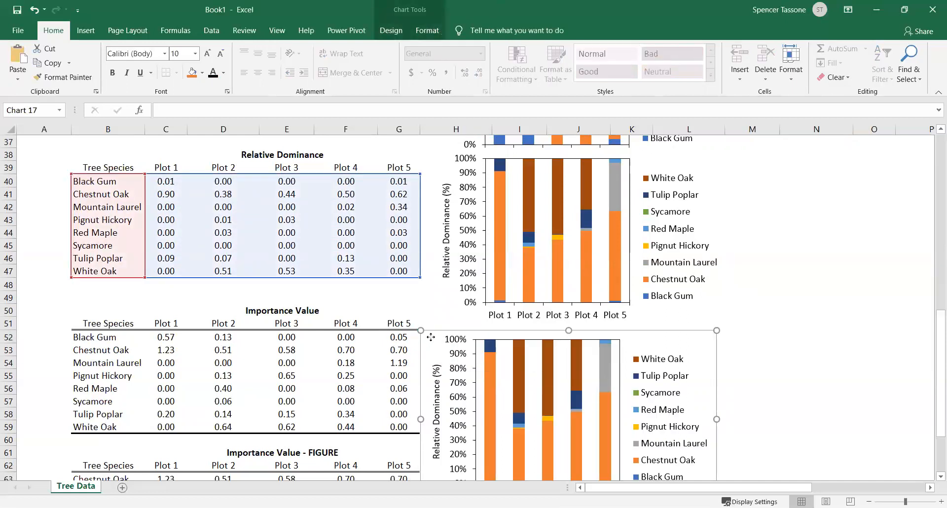
left_click_drag(428, 344, 440, 322)
Step: Point the new chart copy at the "Importance Value - FIGURE" table and shrink its source range to the five species in rows 63–67
scroll(440, 320, "down", 1)
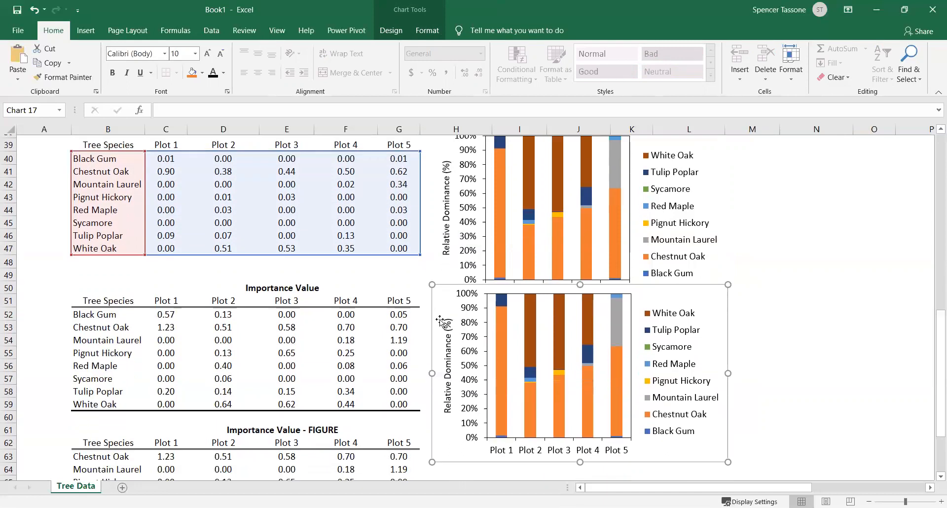
scroll(419, 178, "up", 1)
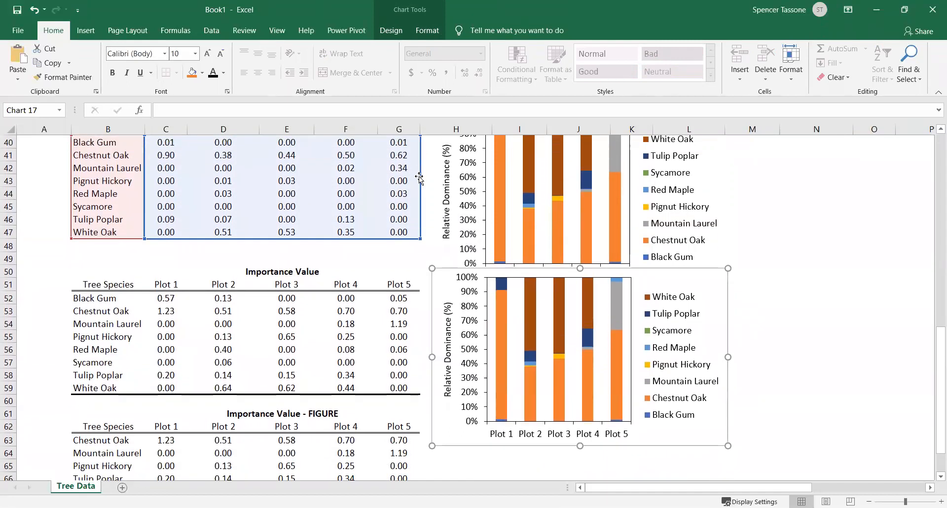
left_click_drag(420, 153, 416, 440)
scroll(395, 380, "down", 4)
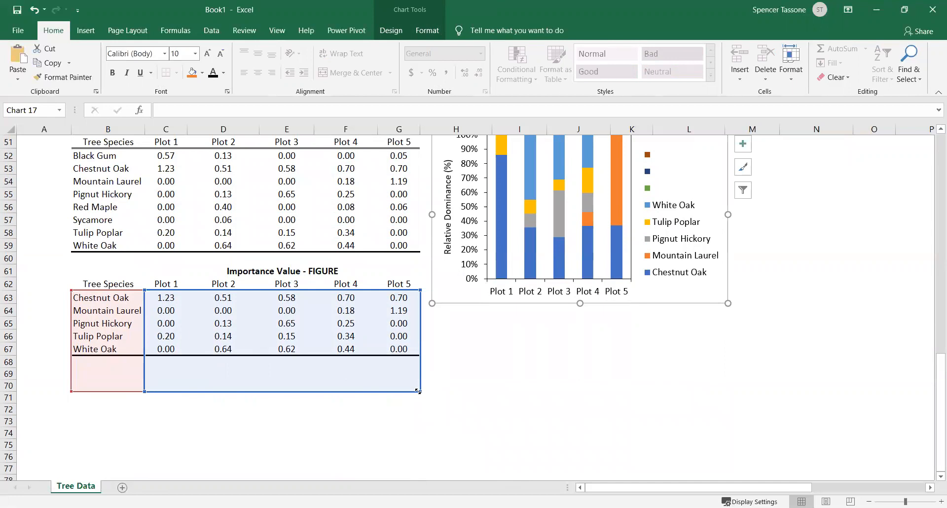
left_click_drag(418, 391, 421, 355)
left_click_drag(423, 356, 422, 355)
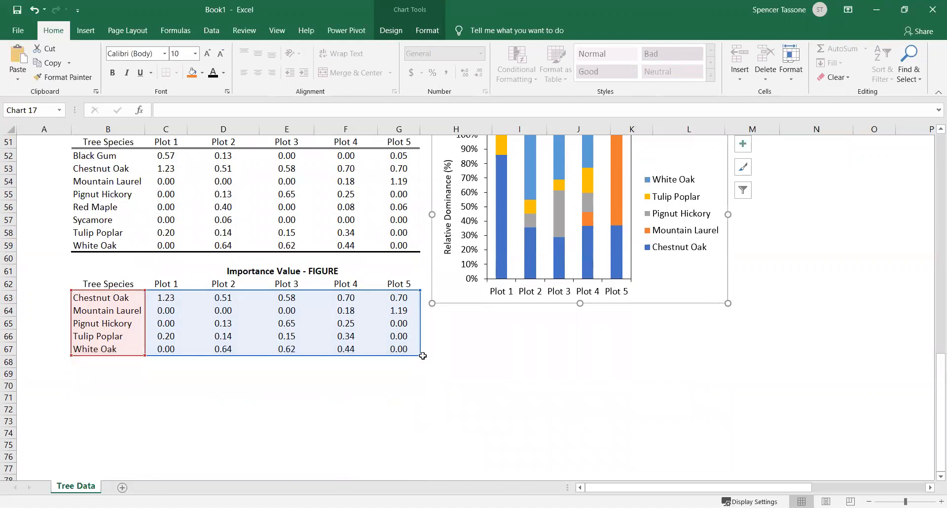
Step: Replace the vertical axis title of the lowest chart with "Importance Value"
scroll(508, 330, "up", 2)
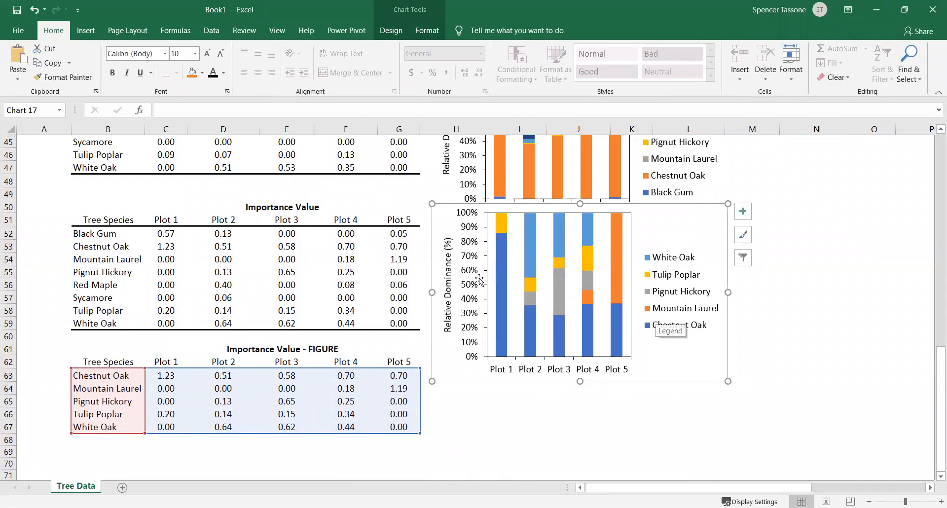
mouse_move(618, 327)
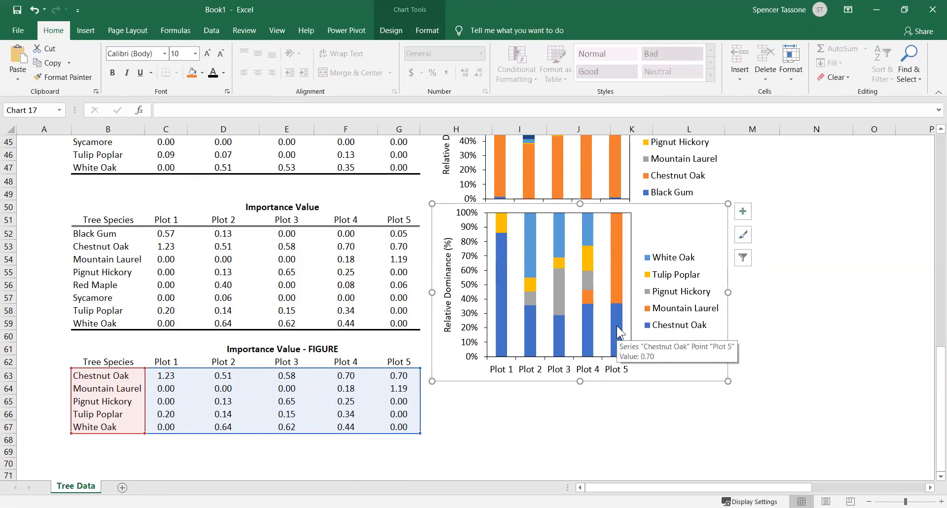
left_click(448, 308)
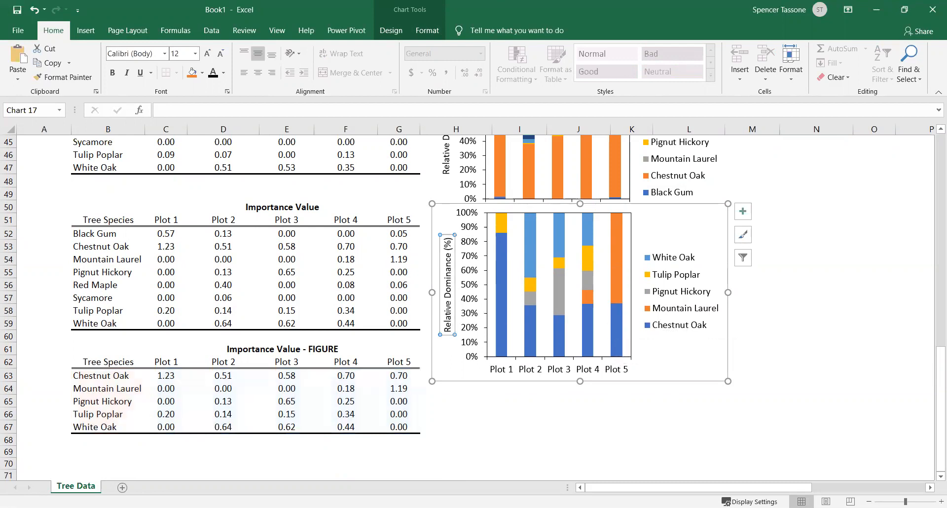
double_click(448, 308)
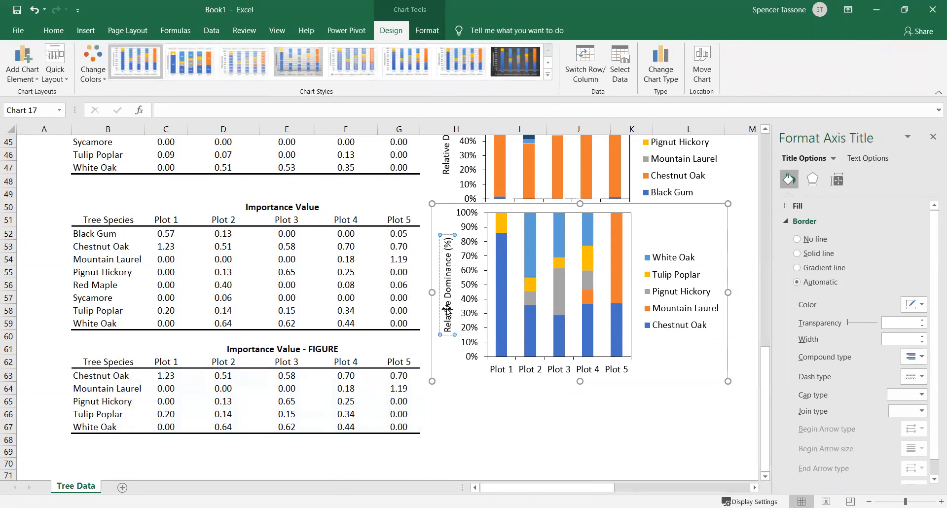
type("Importance")
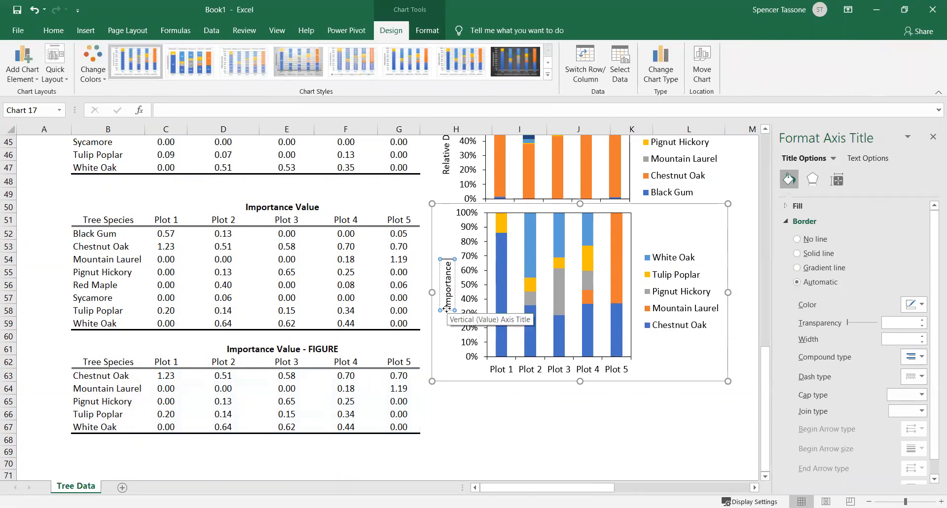
type(" Value")
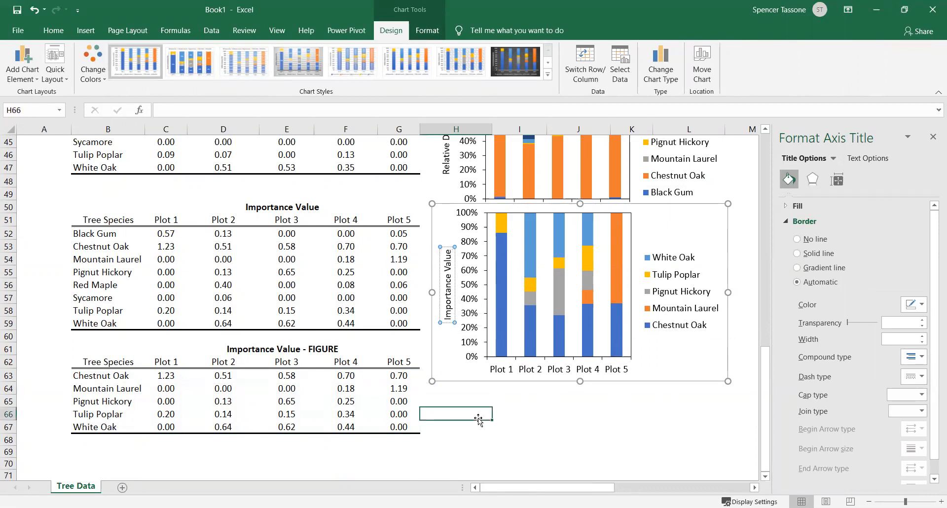
left_click(478, 411)
Step: Change the Importance Value chart to a Clustered Column chart with plots along the horizontal axis
left_click(461, 376)
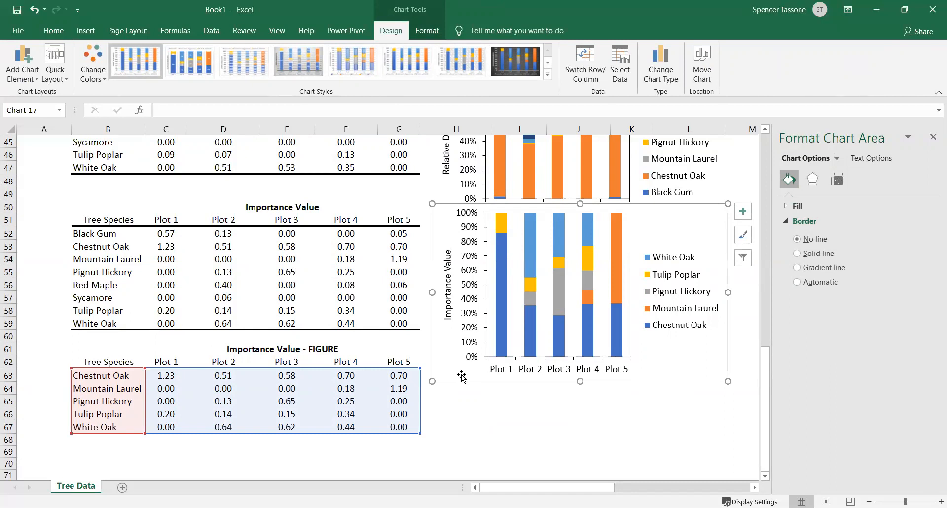
left_click(472, 417)
left_click(456, 370)
left_click(662, 75)
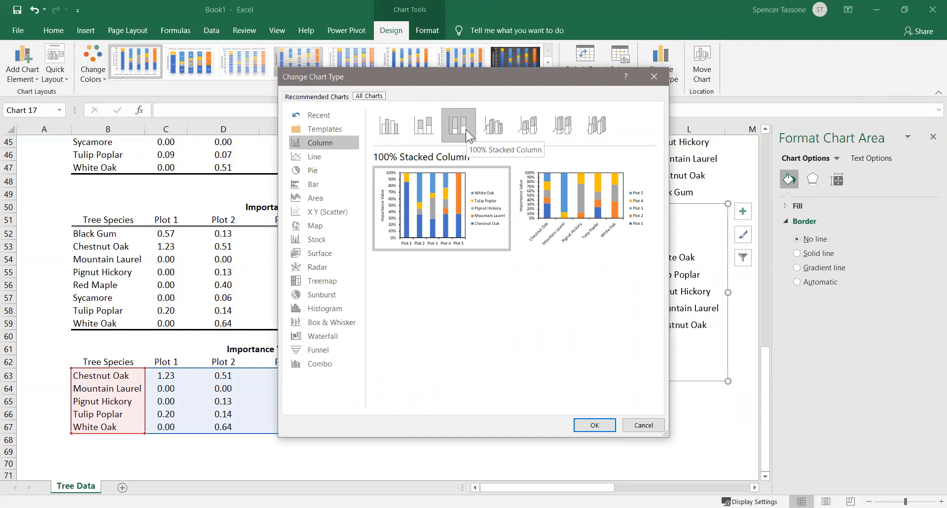
left_click(384, 131)
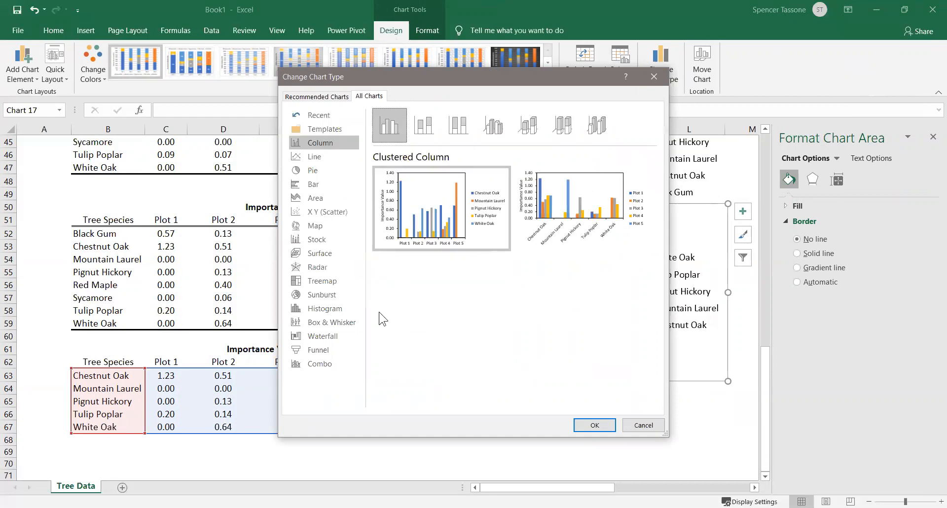
mouse_move(415, 247)
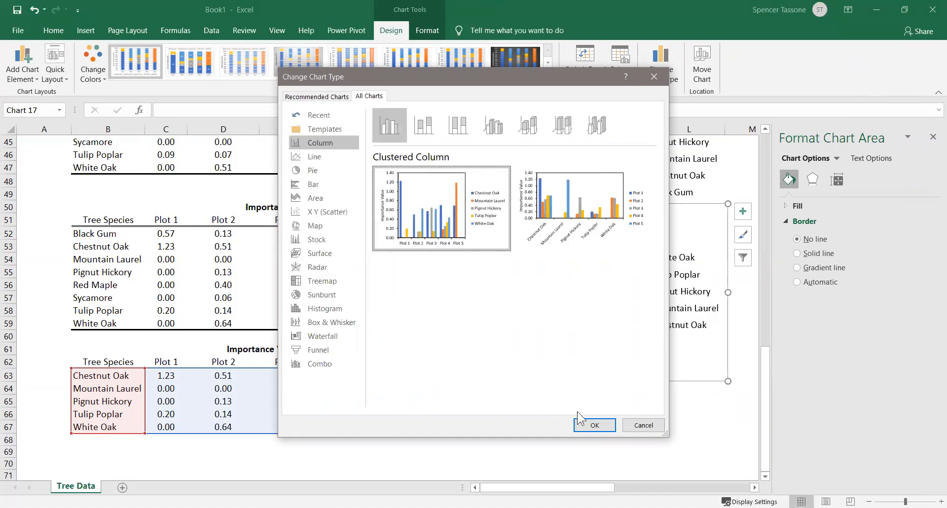
left_click(586, 422)
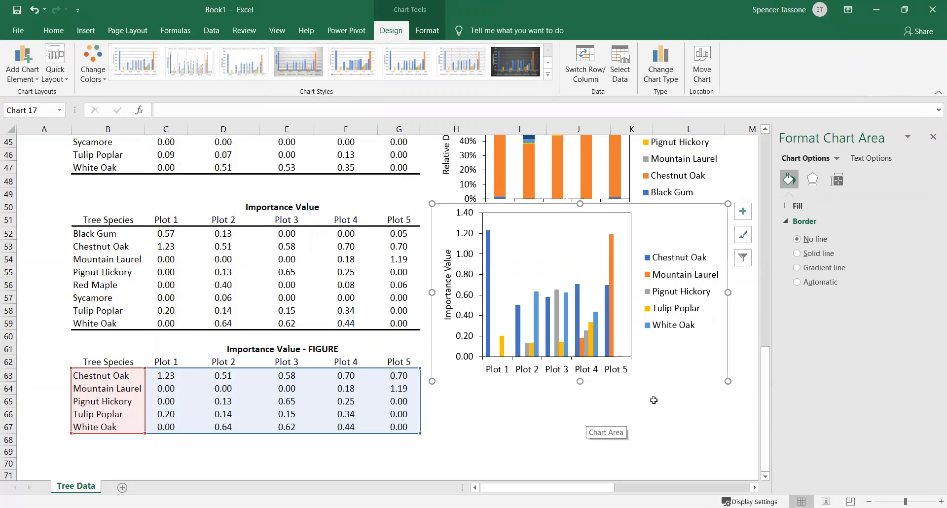
left_click(933, 136)
left_click(476, 413)
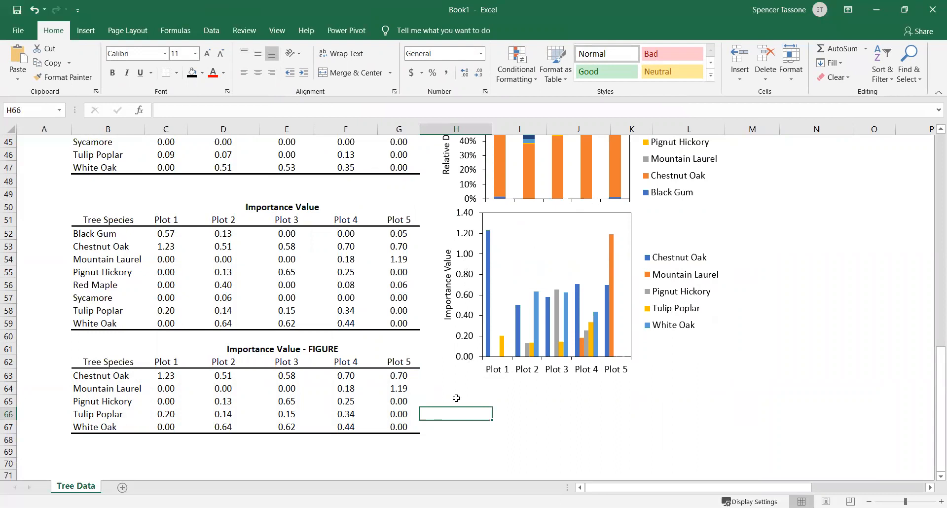
Step: Format the Importance Value chart's vertical axis numbers with 1 decimal place
left_click(468, 280)
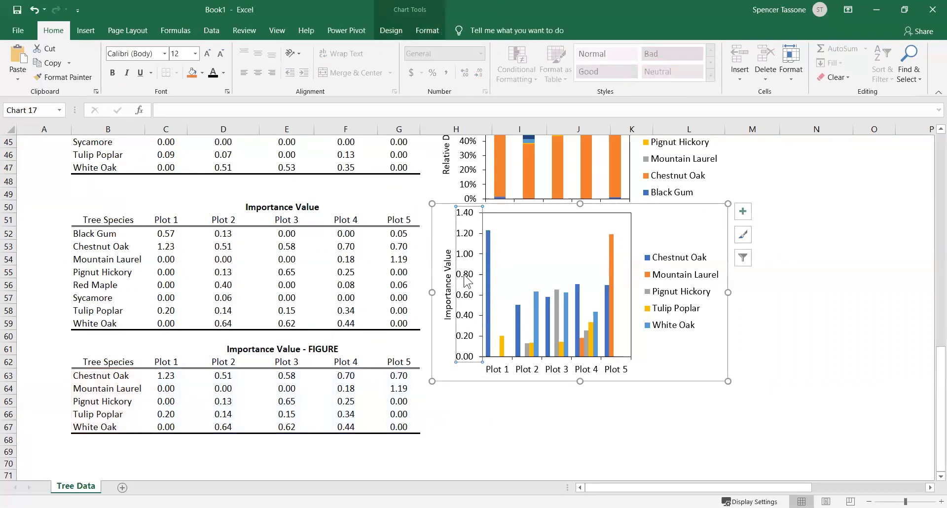
right_click(464, 275)
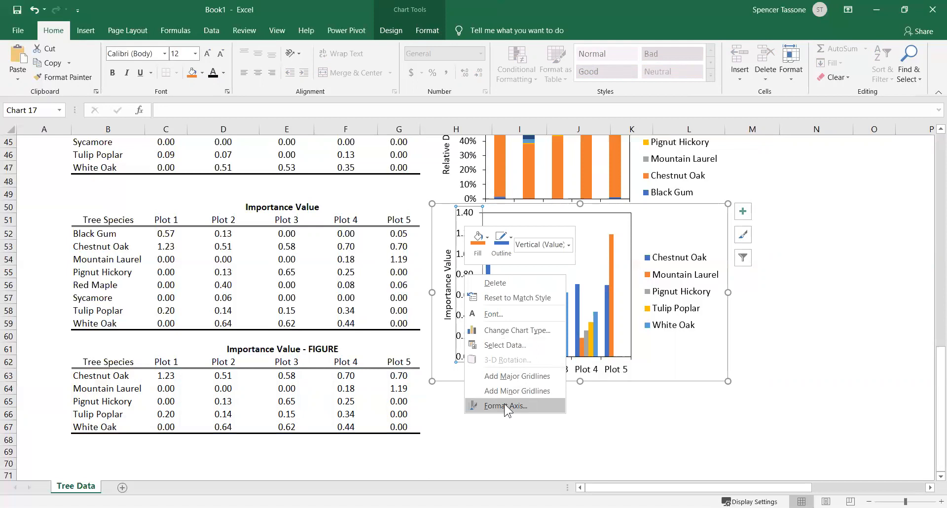
left_click(504, 405)
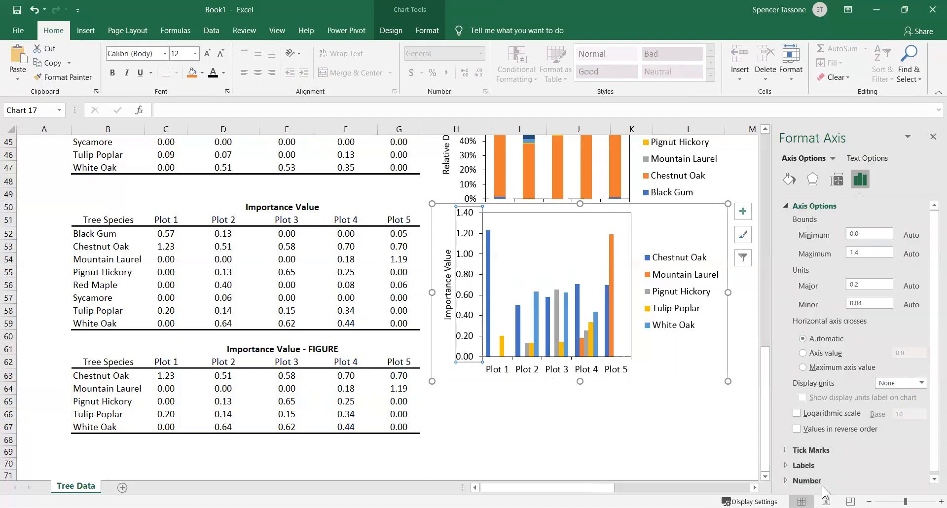
left_click(810, 477)
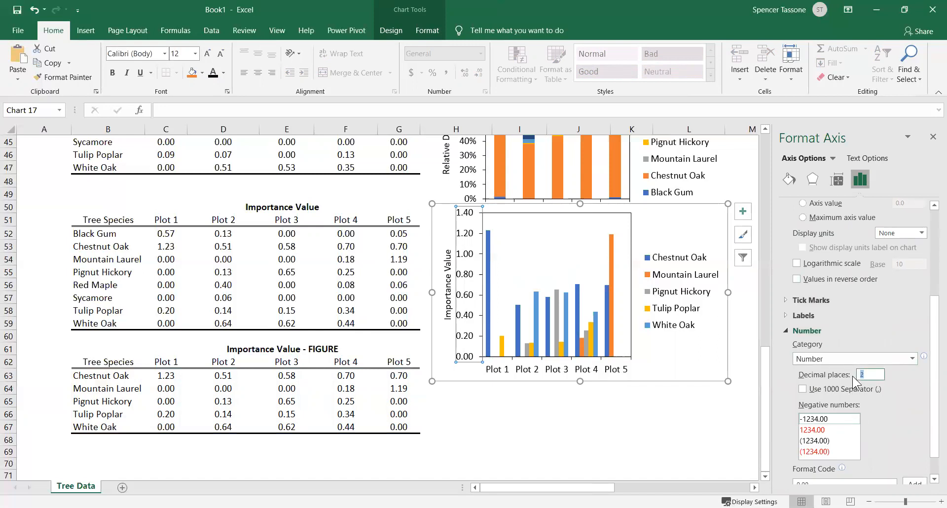
type("1")
key("Return")
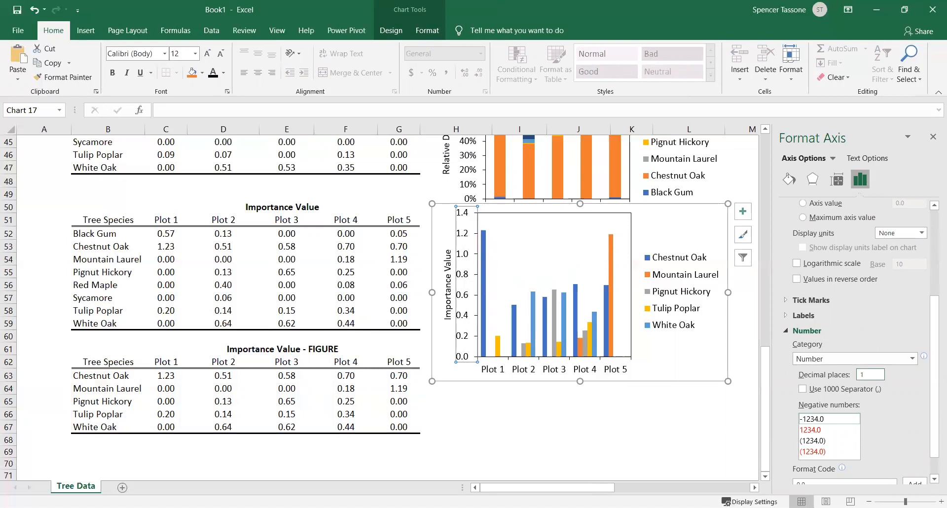
left_click(723, 398)
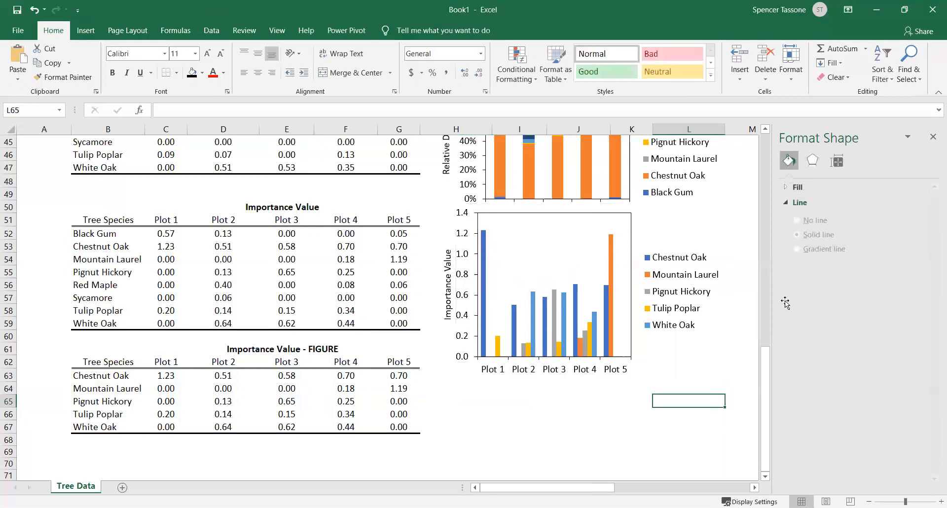
left_click(933, 137)
left_click(813, 235)
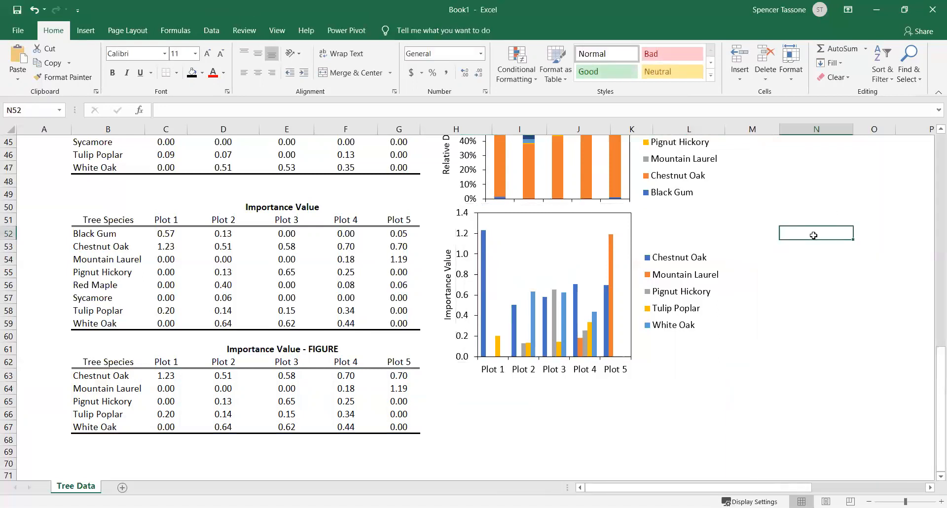
scroll(813, 235, "up", 6)
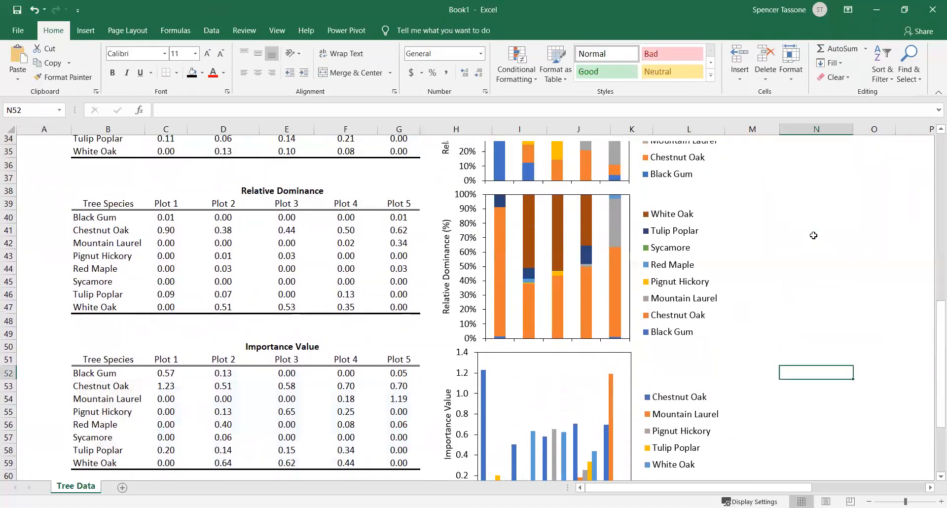
scroll(814, 235, "down", 4)
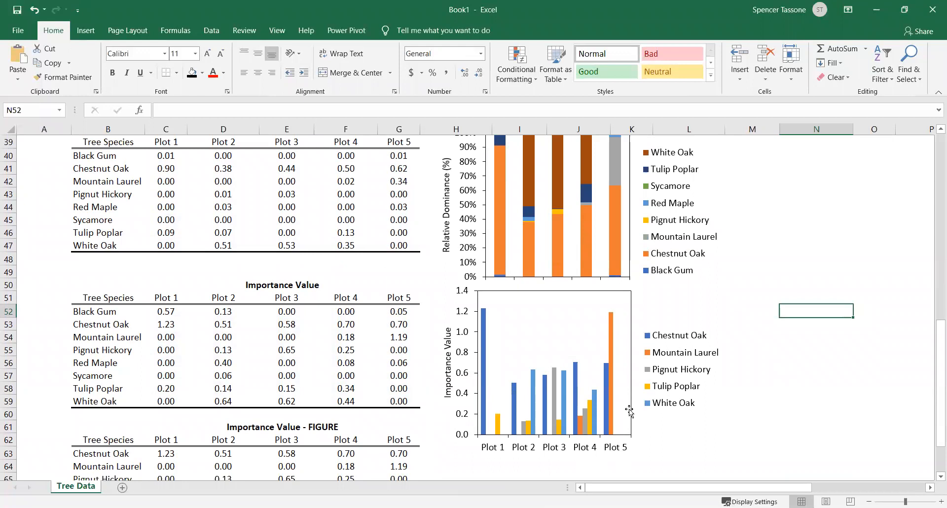
left_click(629, 410)
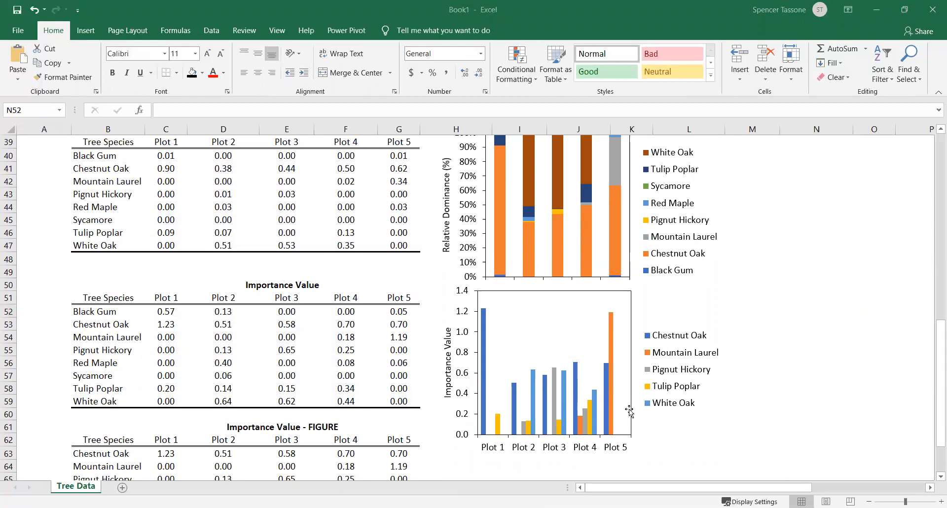